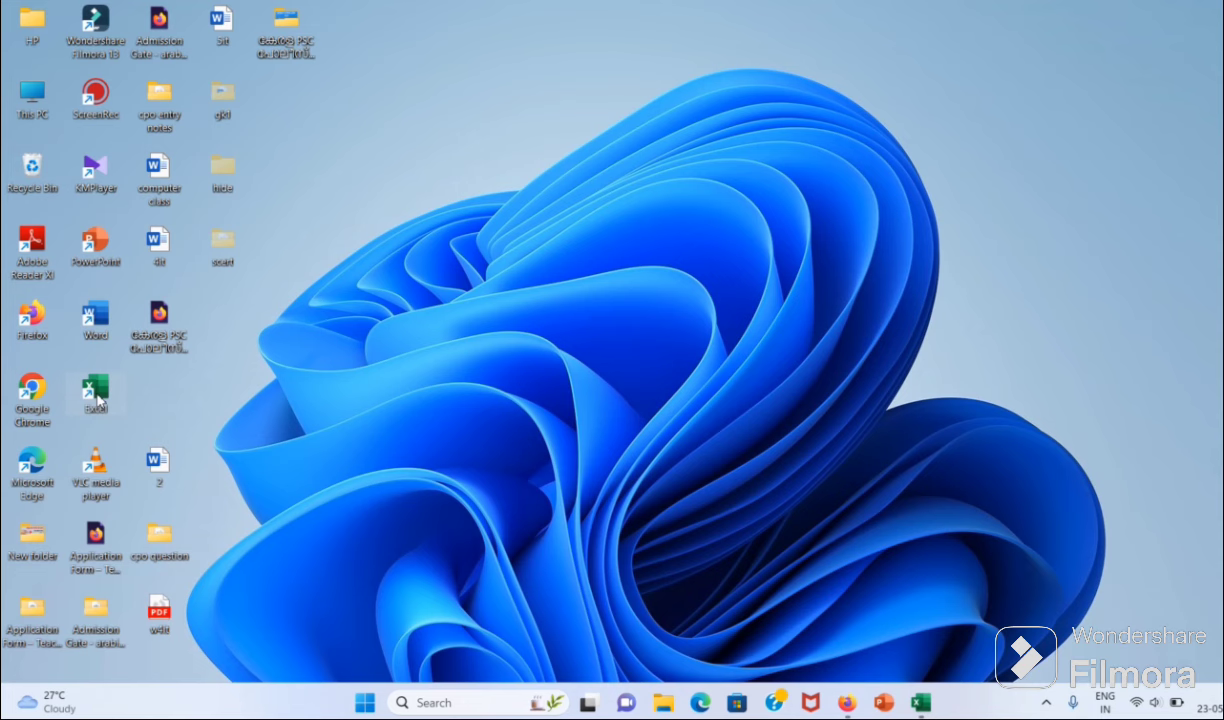
# Step: Launch Excel from the desktop, minimize Book1, and relaunch Excel to reach its Home start screen
pyautogui.doubleClick(98, 398)
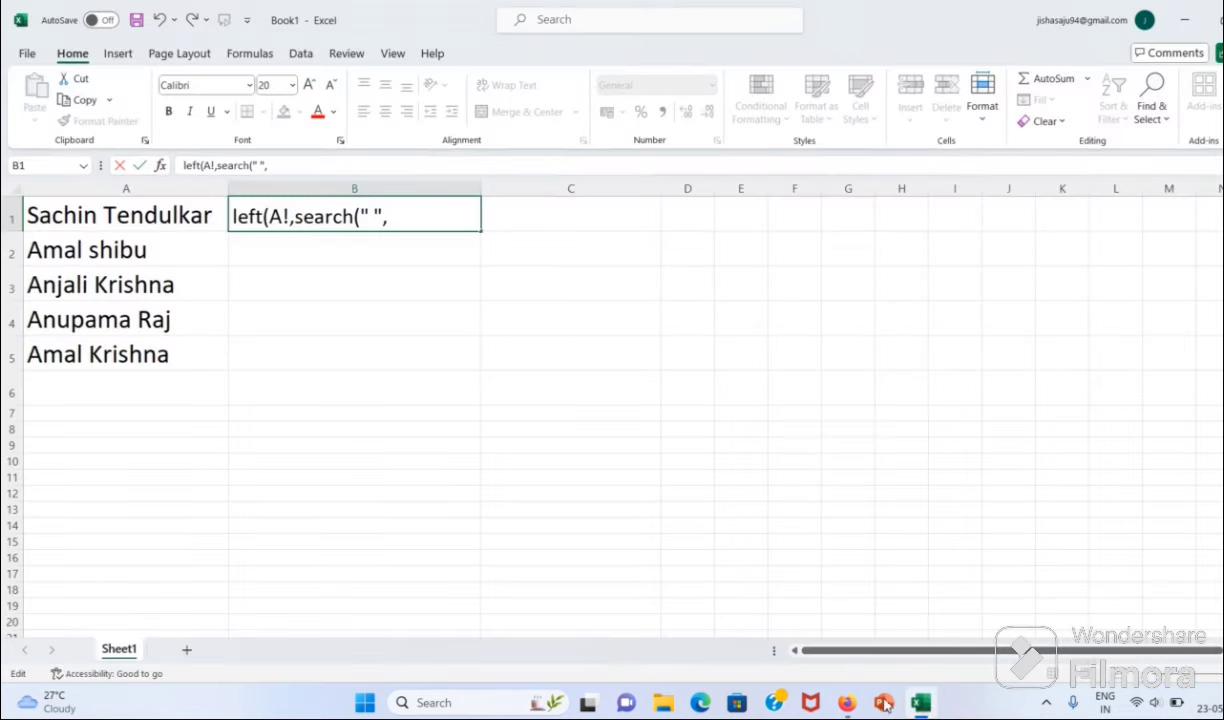
pyautogui.click(1183, 20)
pyautogui.doubleClick(96, 388)
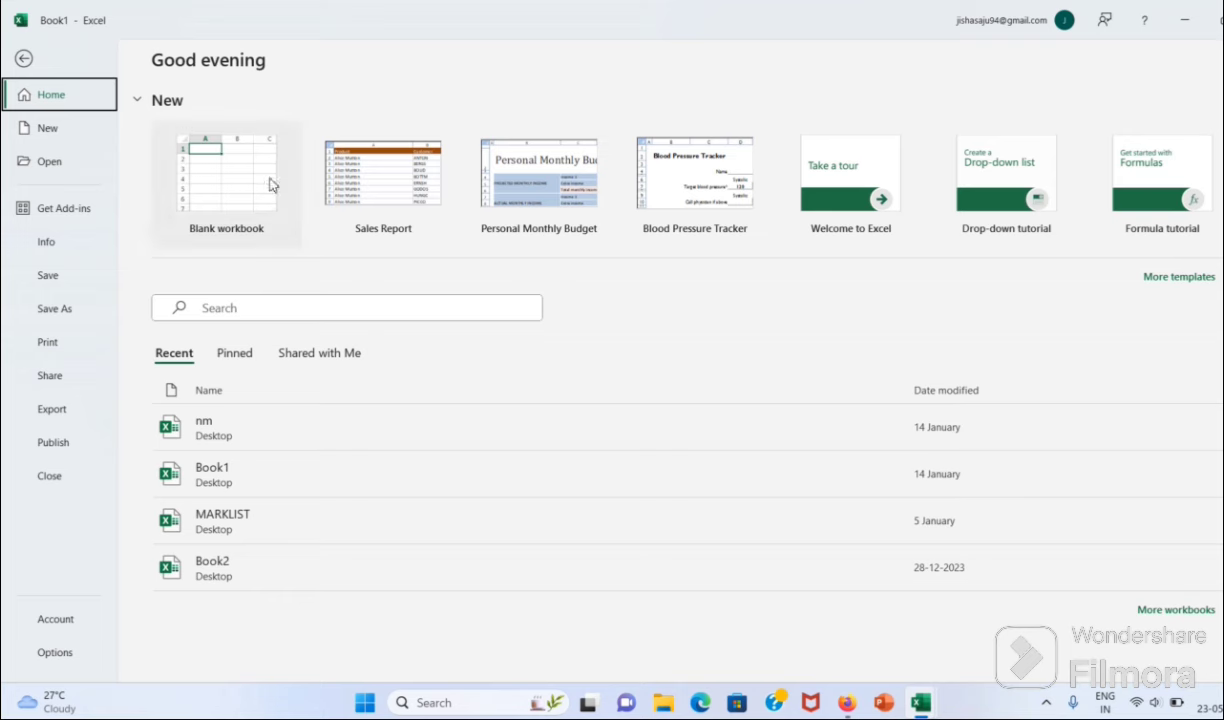
# Step: Create a new blank workbook from the Excel start screen
pyautogui.click(190, 179)
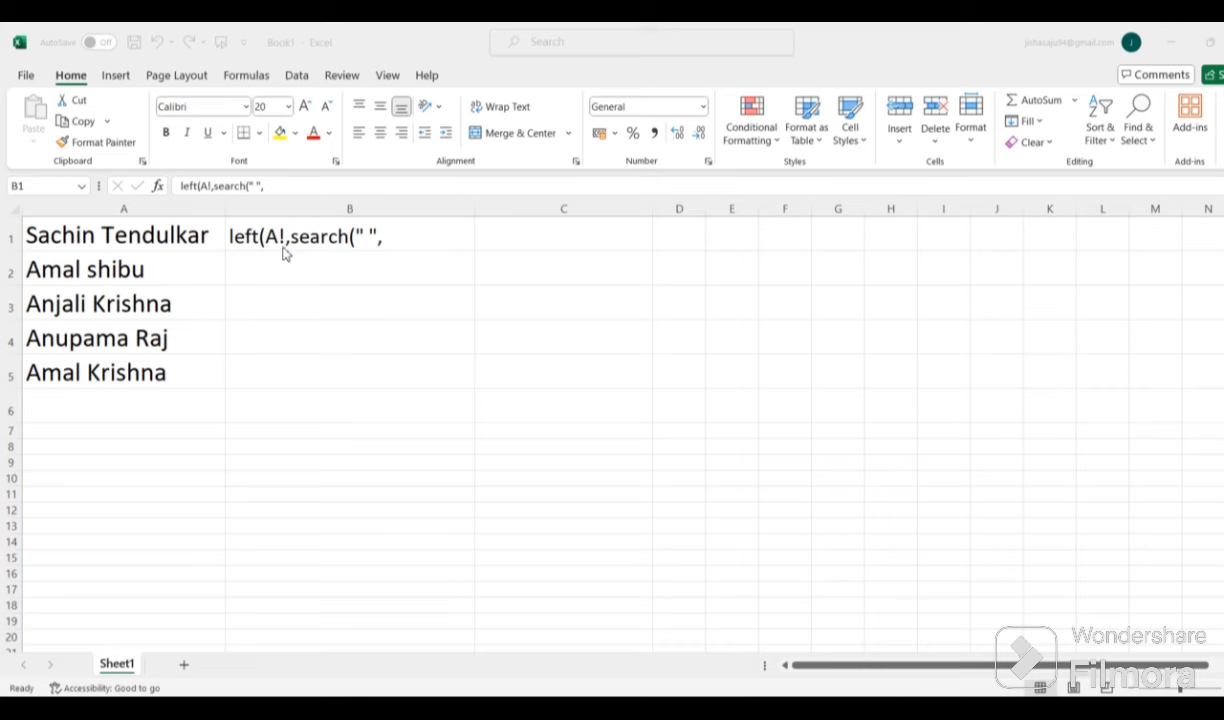
# Step: Fix the A! reference to A1 in B1, then erase the whole LEFT/SEARCH formula text
pyautogui.click(281, 238)
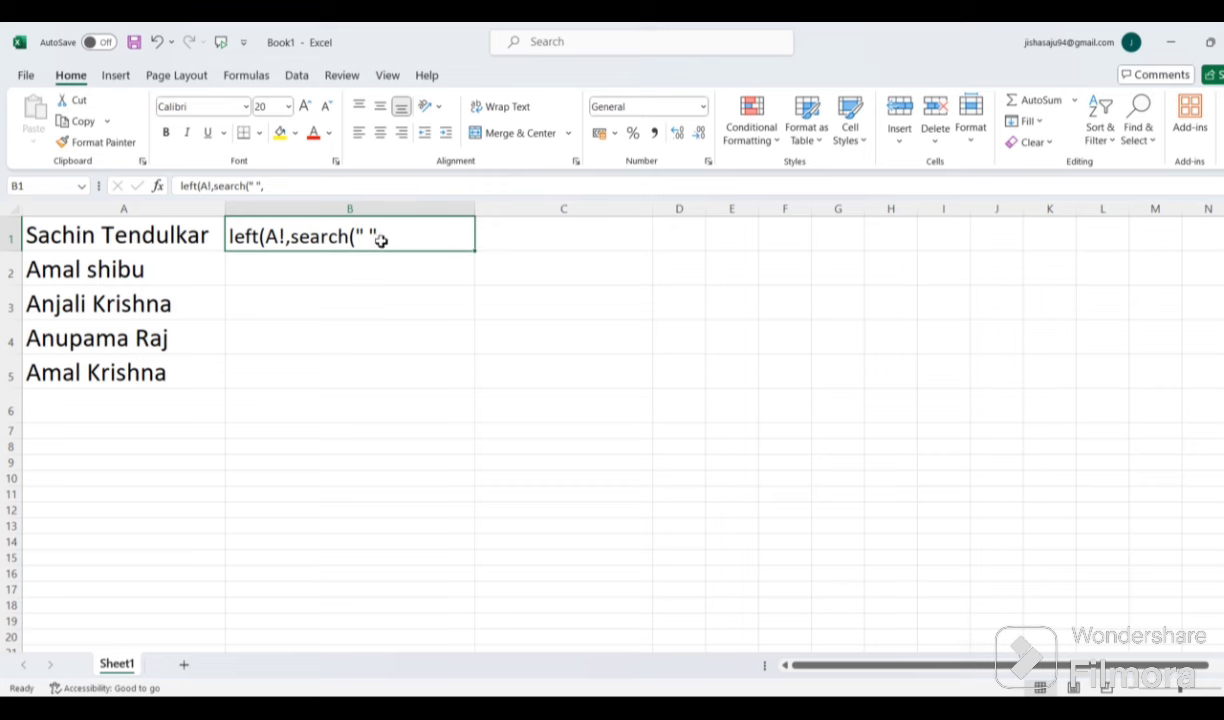
pyautogui.doubleClick(280, 237)
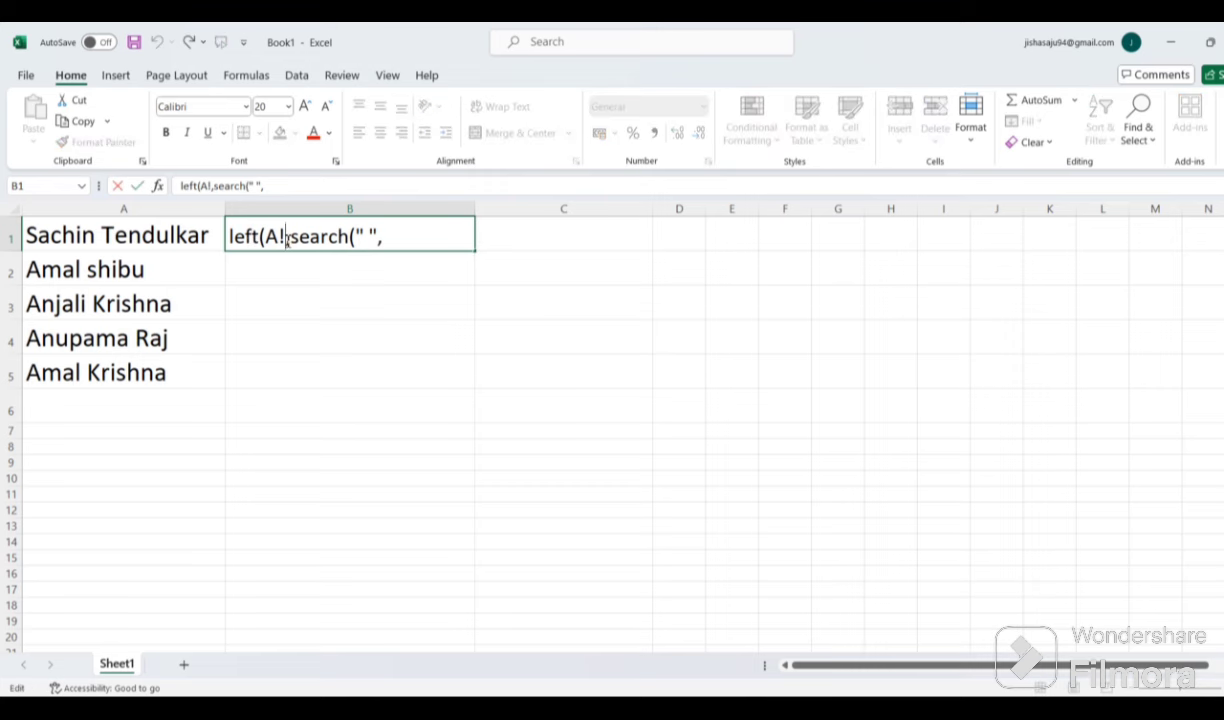
pyautogui.press('BackSpace')
pyautogui.write('1')
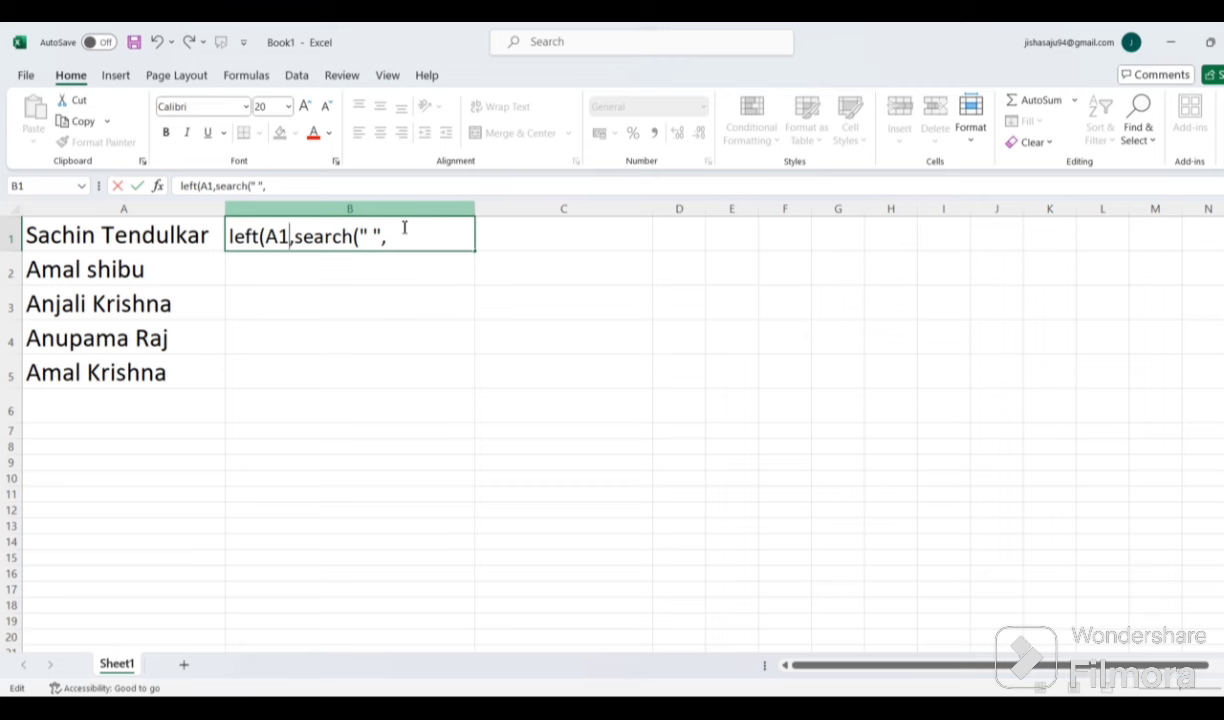
pyautogui.moveTo(391, 240); pyautogui.dragTo(228, 197)
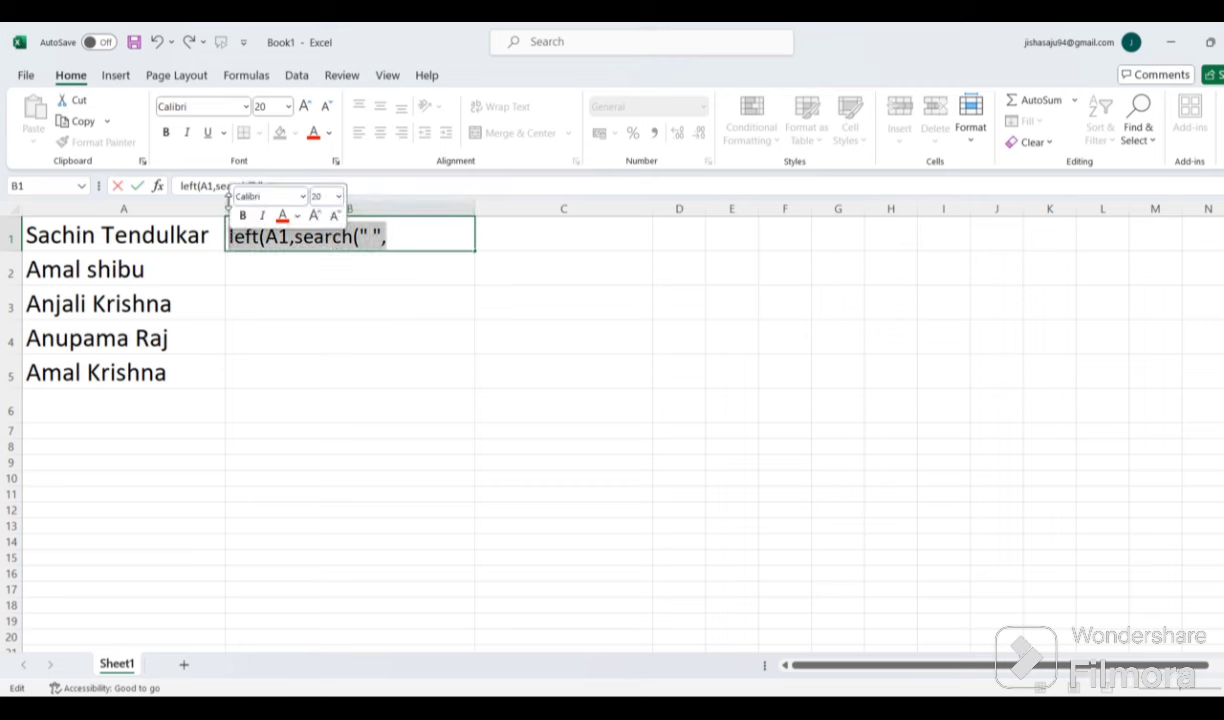
pyautogui.press('BackSpace')
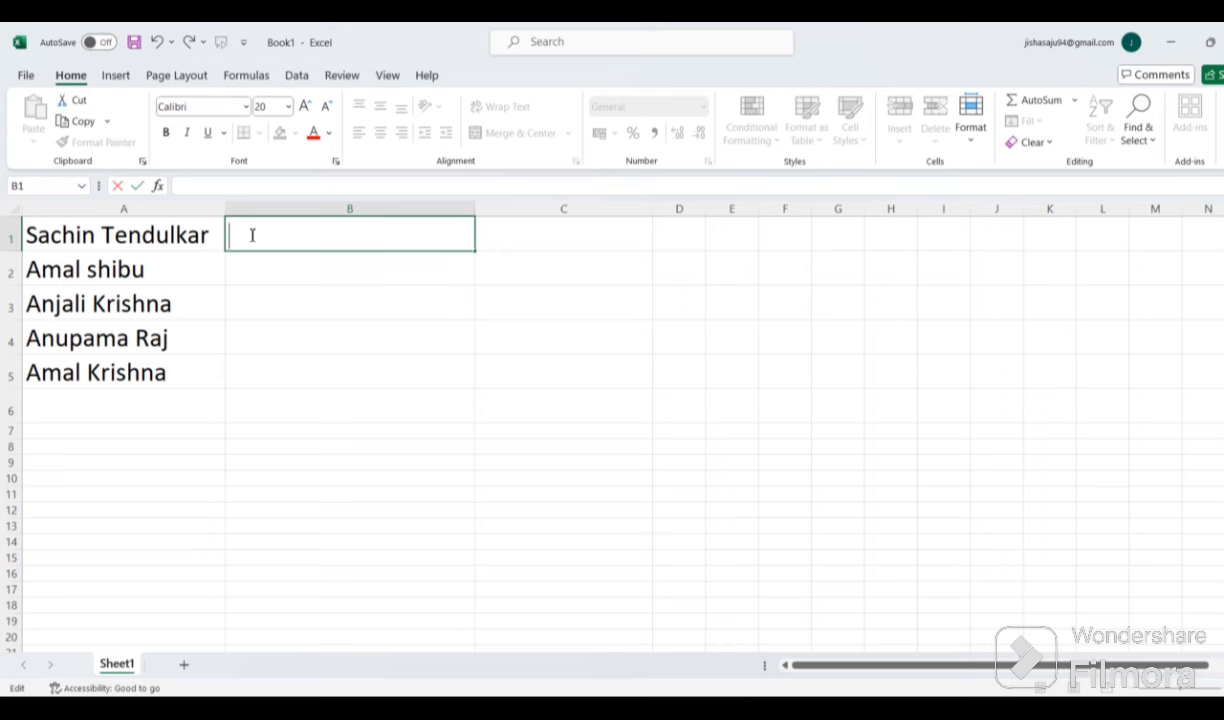
# Step: Clear the stray letters and type Sachin in B1 beside Sachin Tendulkar
pyautogui.write('sa')
pyautogui.press('BackSpace')
pyautogui.press('BackSpace')
pyautogui.write('S')
pyautogui.press('BackSpace')
pyautogui.click(275, 270)
pyautogui.click(283, 226)
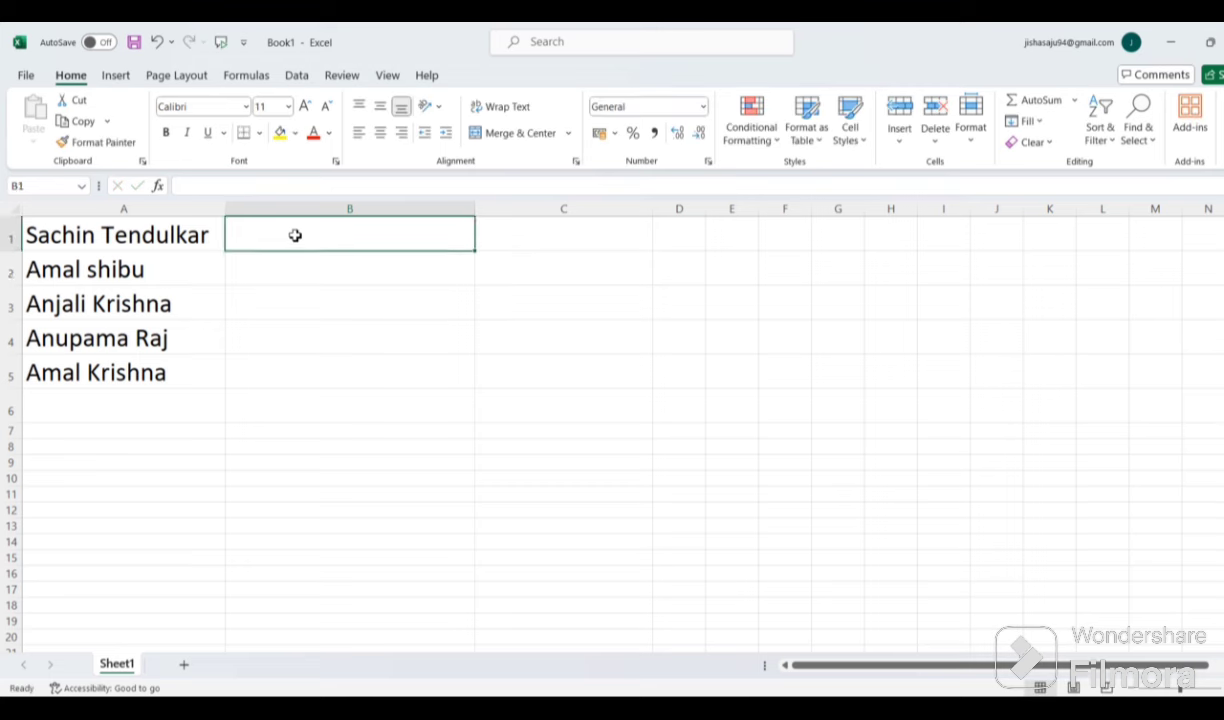
pyautogui.click(130, 228)
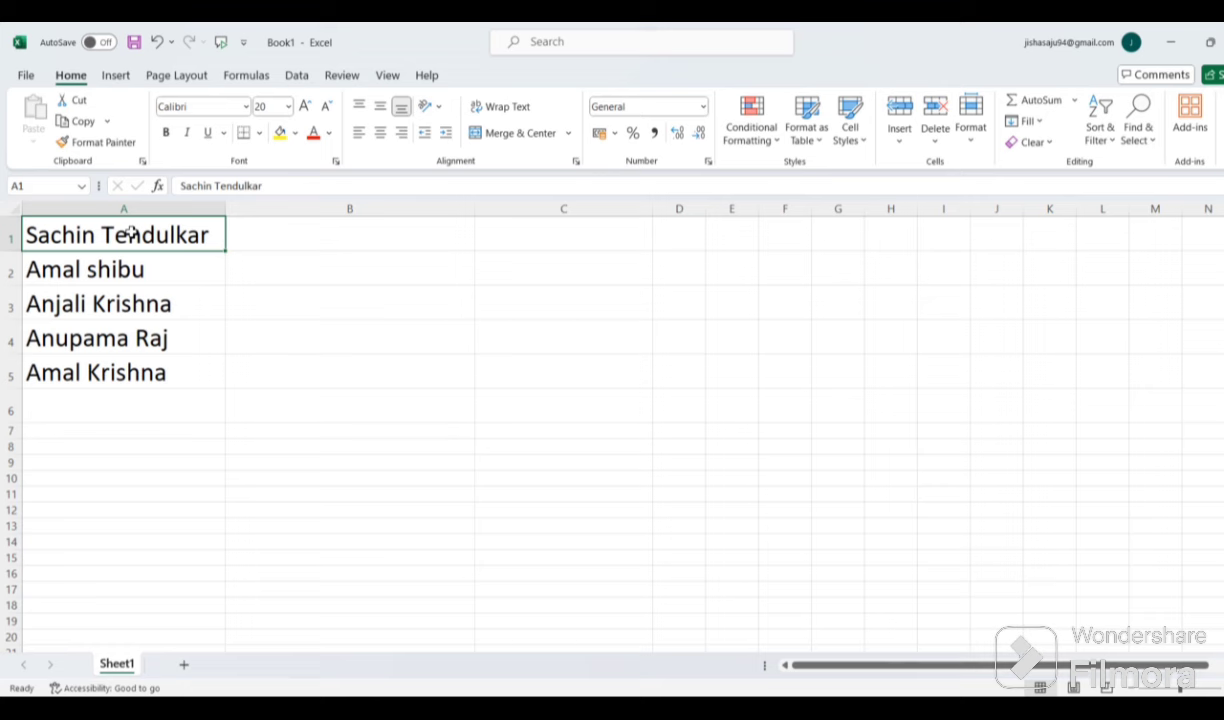
pyautogui.click(271, 232)
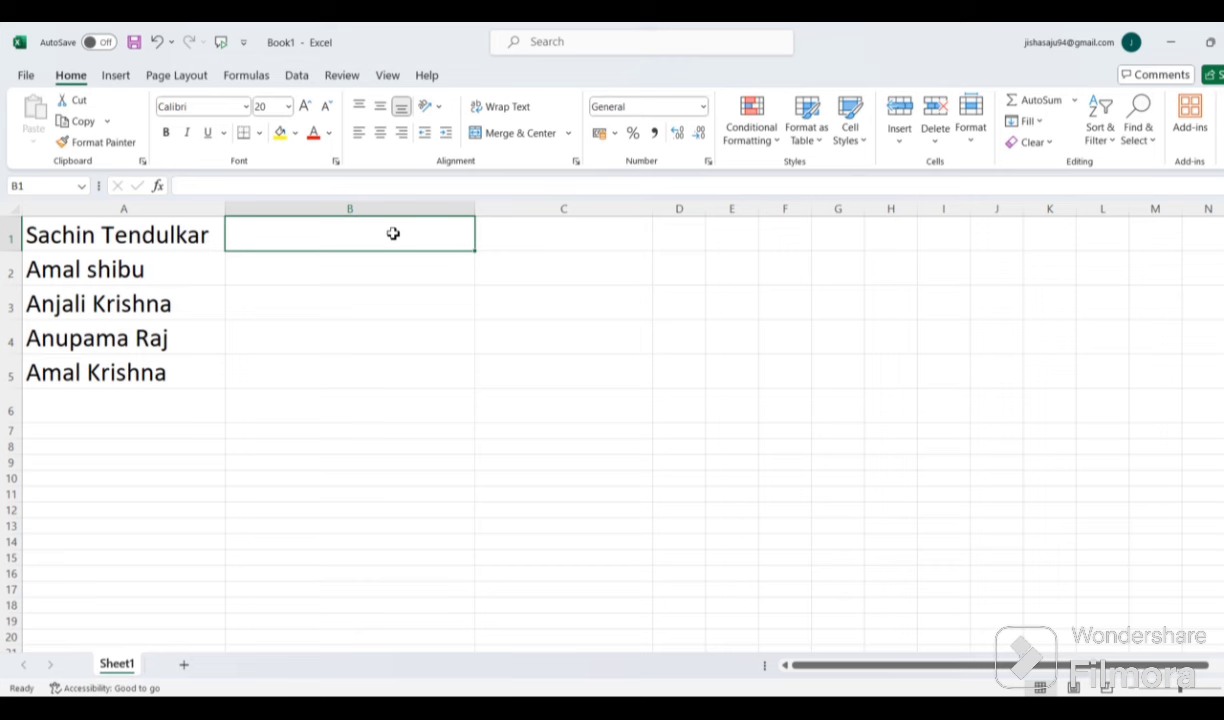
pyautogui.write('Sa')
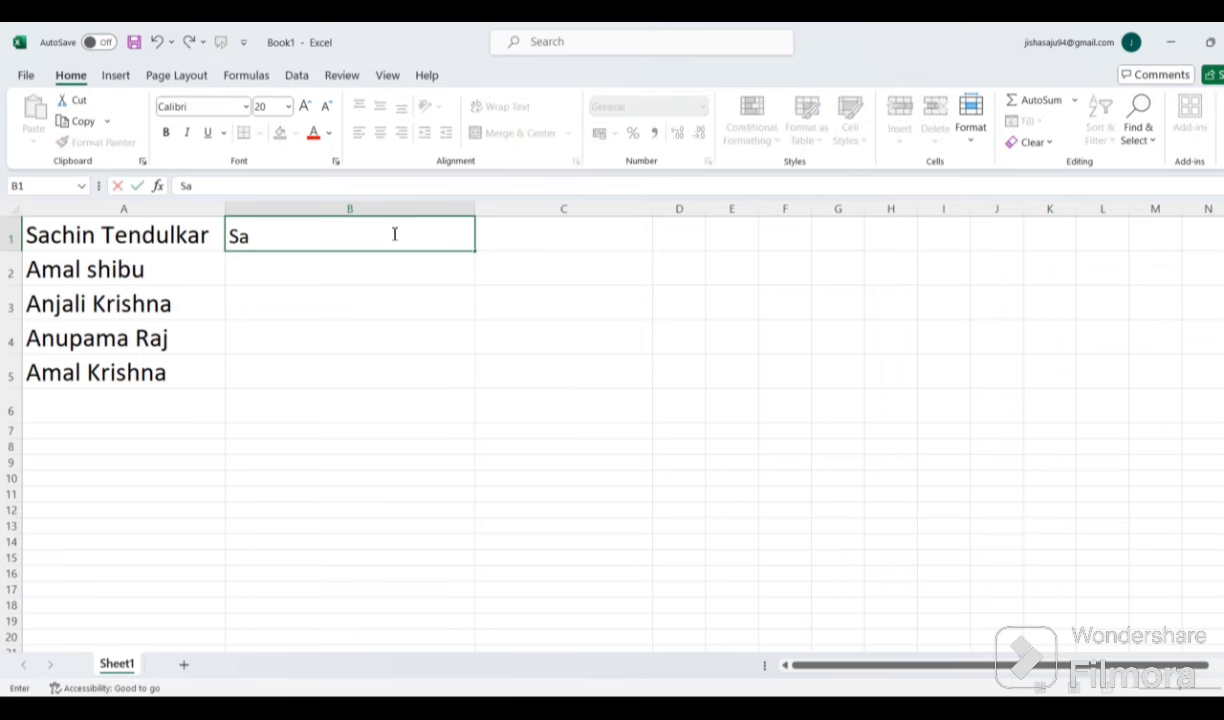
pyautogui.write('chin')
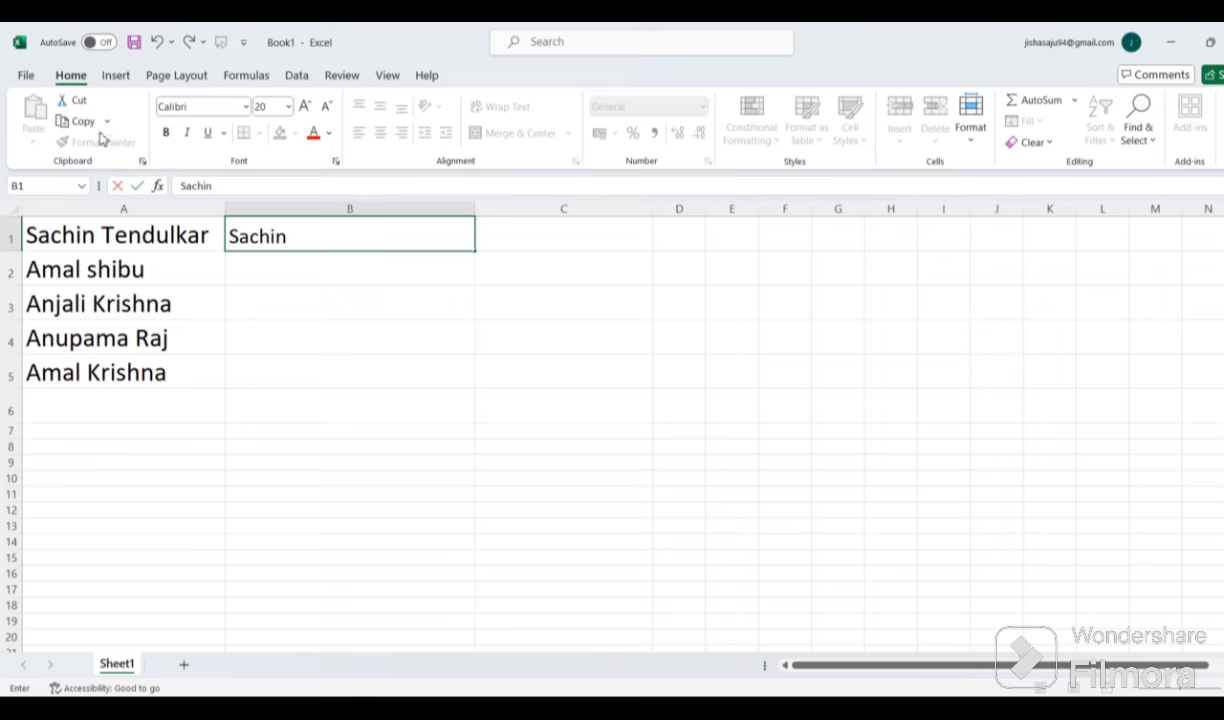
# Step: Using Sachin in B1, Flash Fill Amal, Anjali, Anupama and Amal into B2:B5
pyautogui.click(295, 77)
pyautogui.click(148, 236)
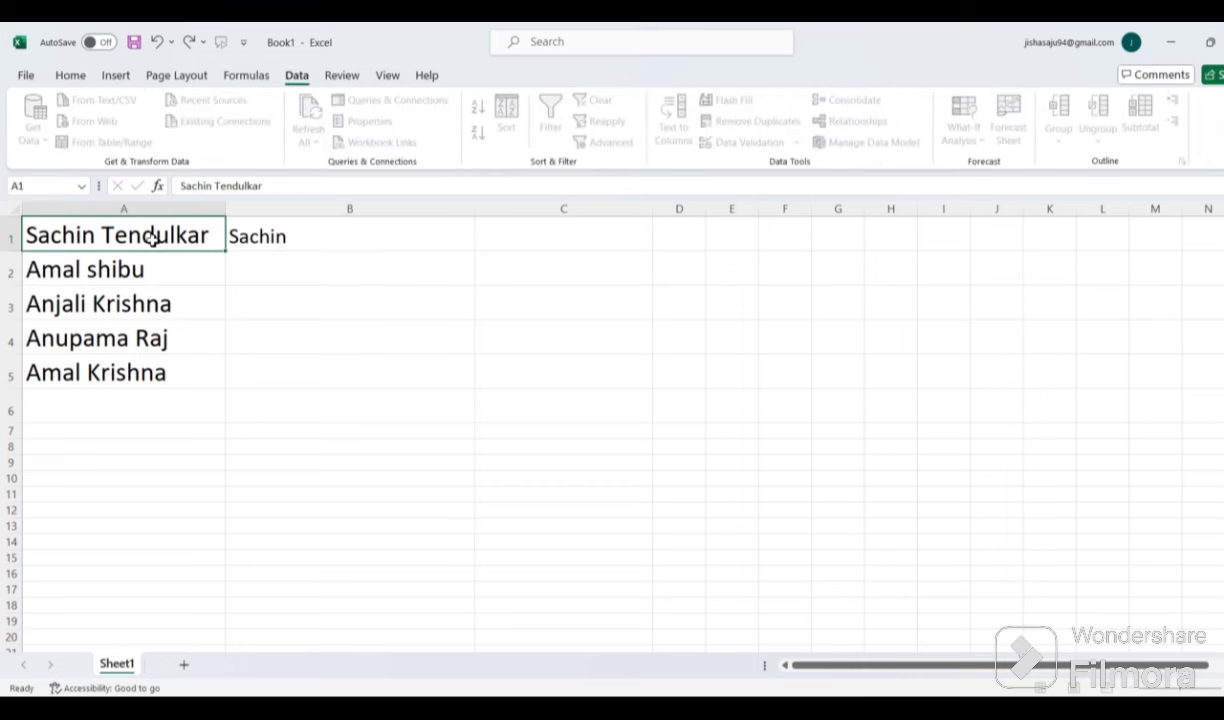
pyautogui.click(255, 234)
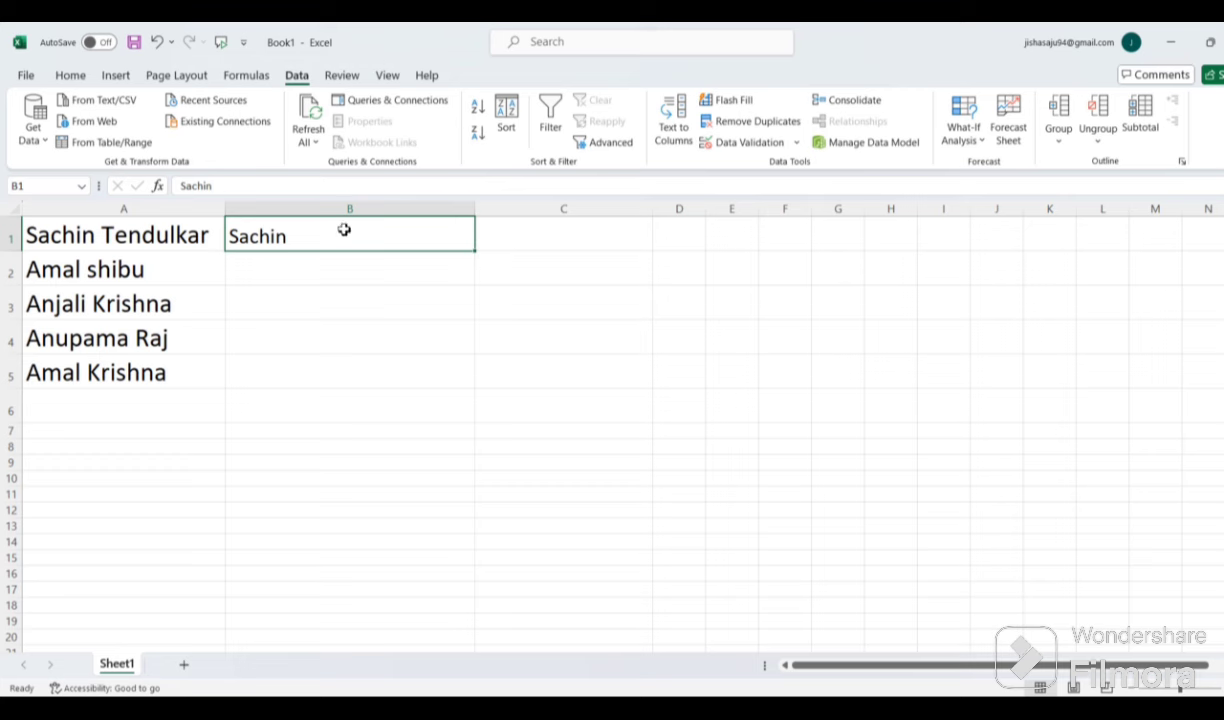
pyautogui.click(368, 350)
pyautogui.click(298, 240)
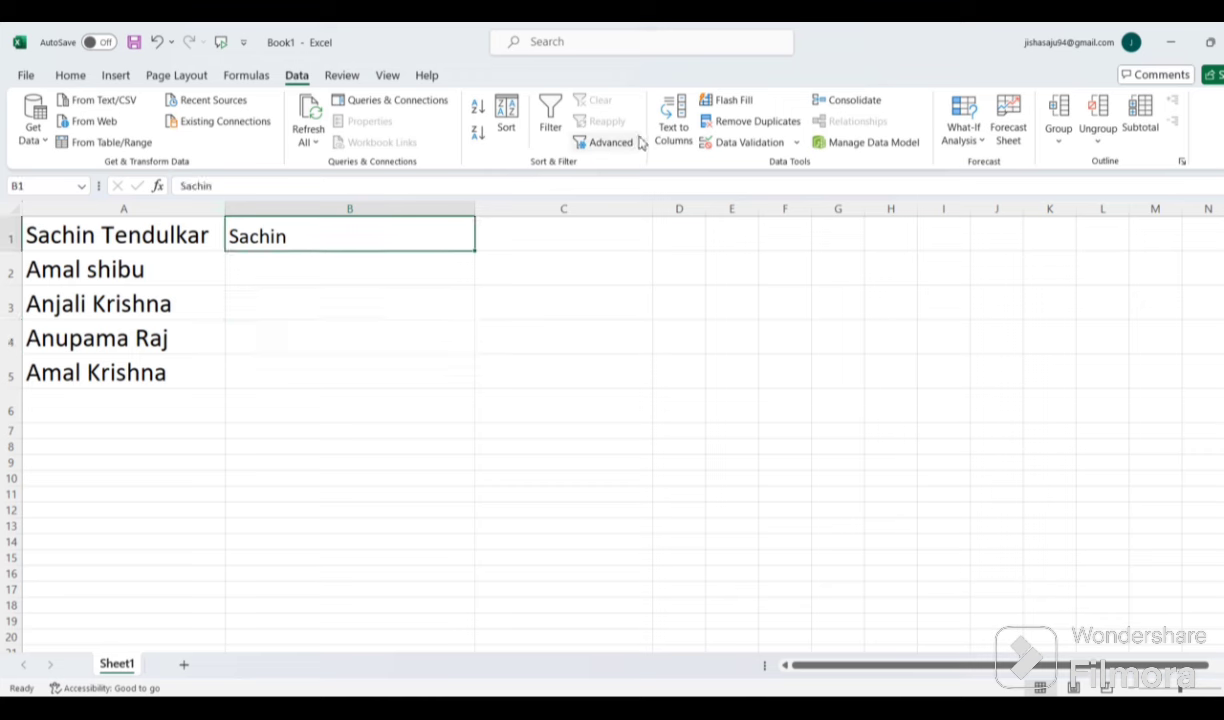
pyautogui.click(755, 104)
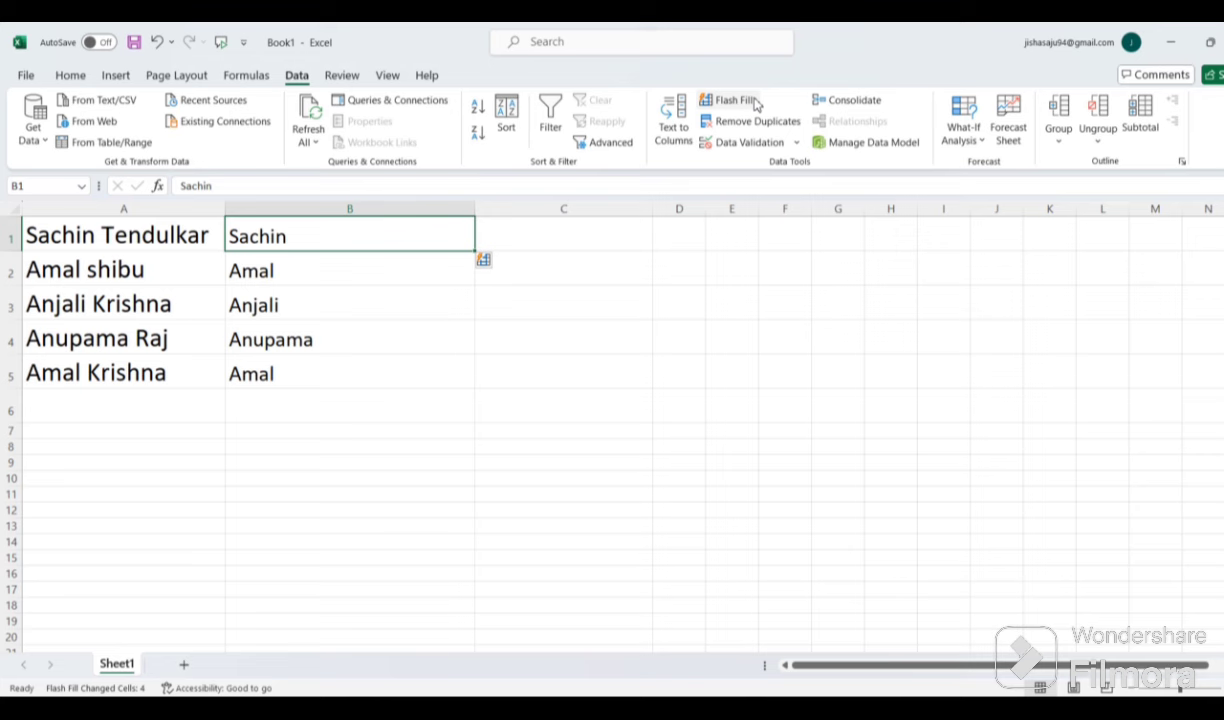
# Step: Undo the Flash Fill results and the Sachin entry, then reselect the empty B1
pyautogui.hotkey('ctrl', 'z')
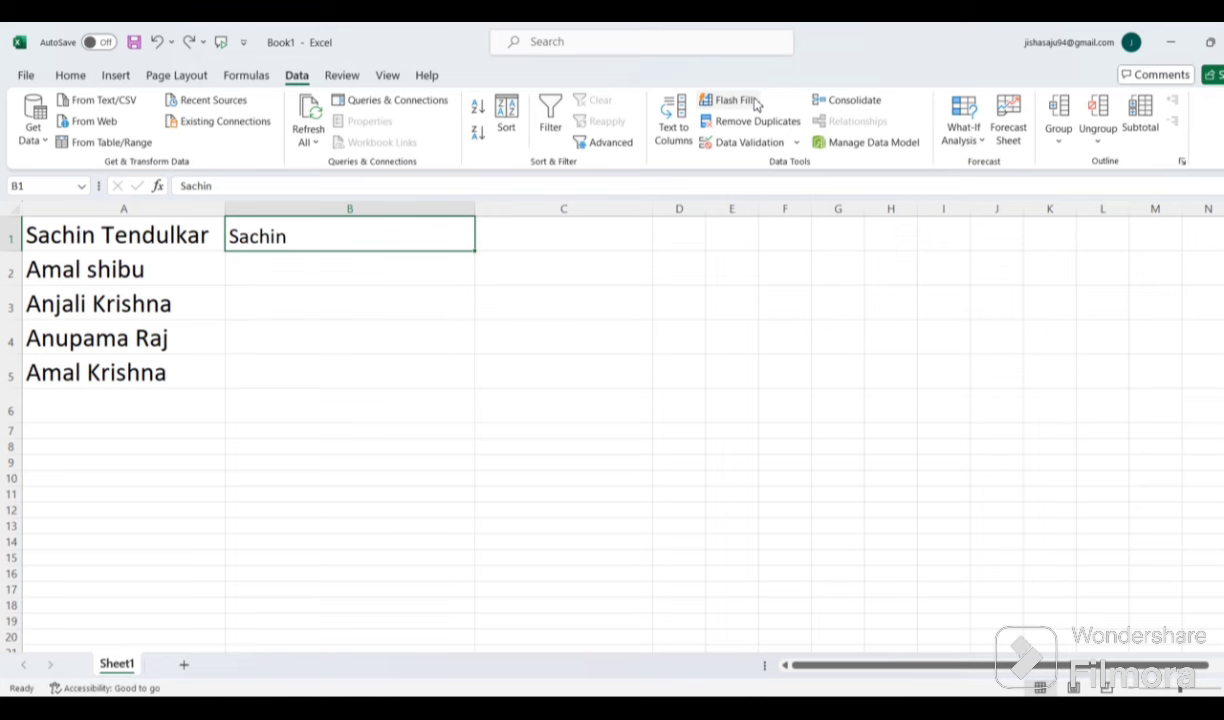
pyautogui.hotkey('ctrl', 'z')
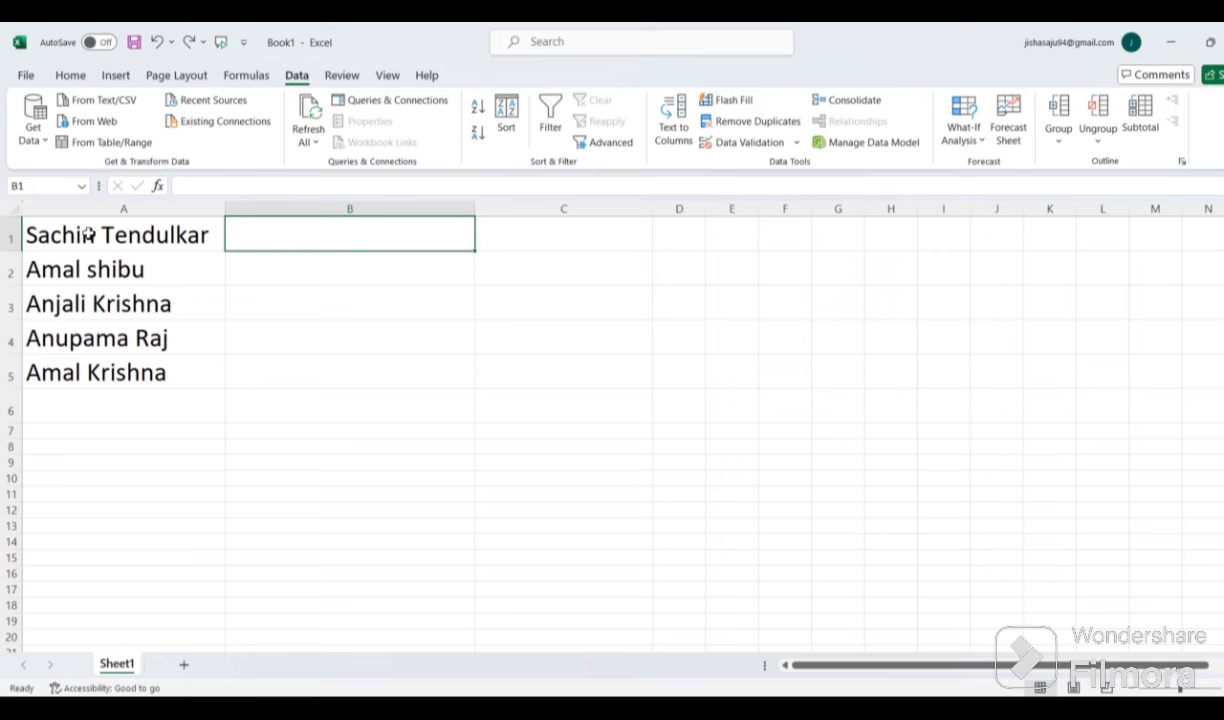
pyautogui.click(276, 330)
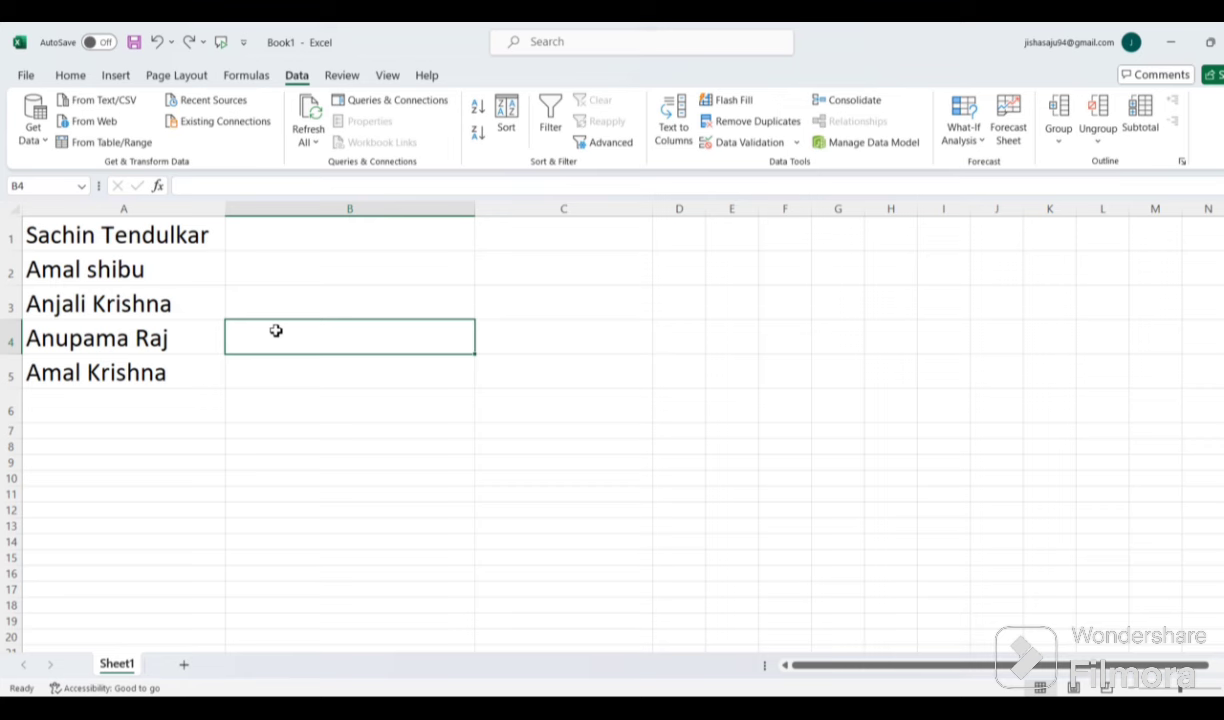
pyautogui.click(93, 224)
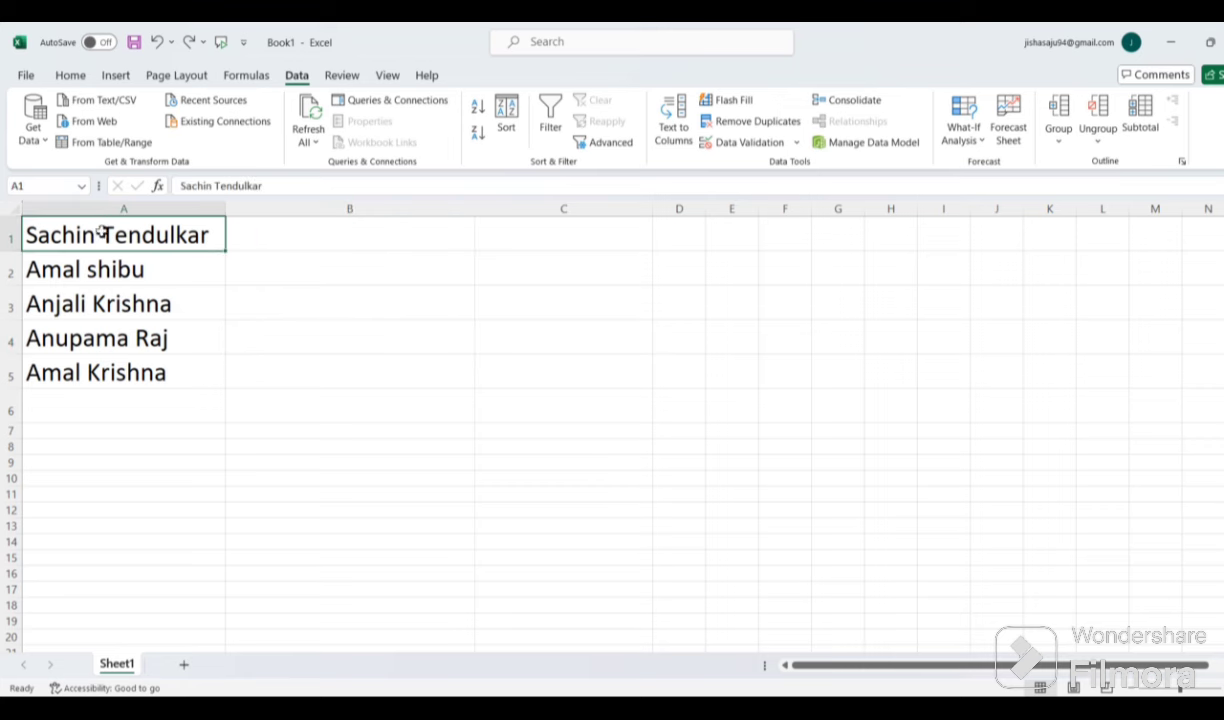
pyautogui.click(303, 244)
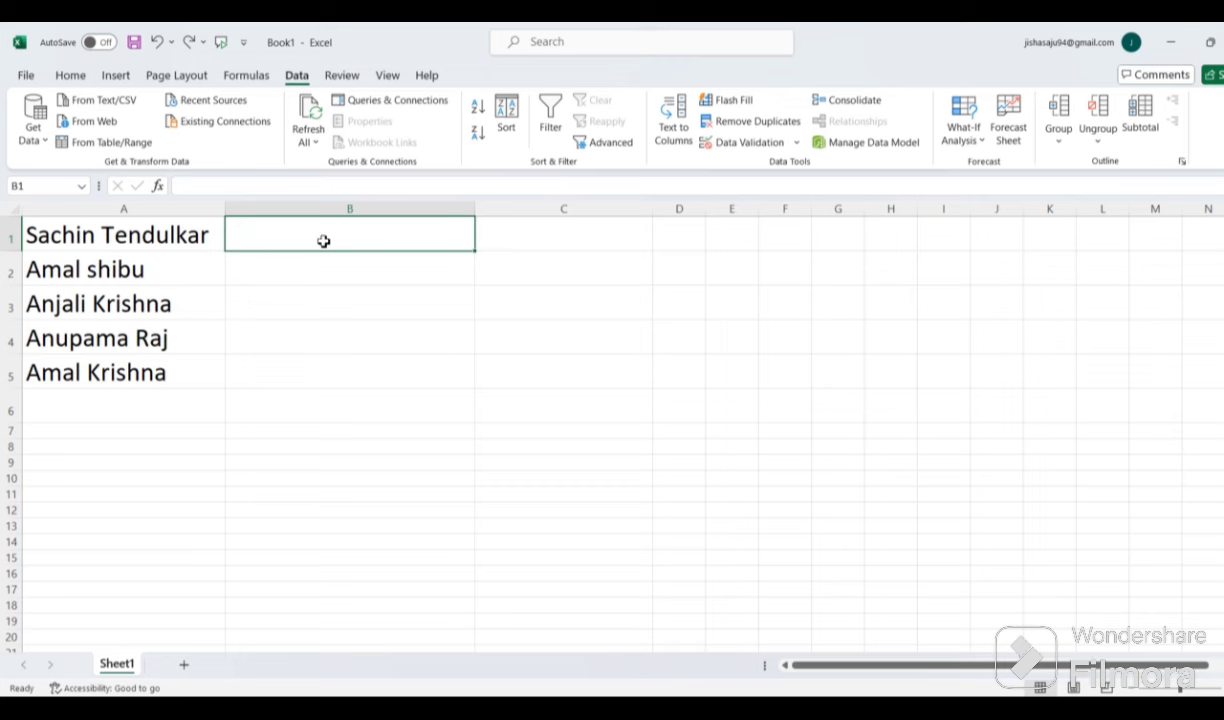
# Step: Enter lowercase sachin in B1 as the new first-name example
pyautogui.write('sachin')
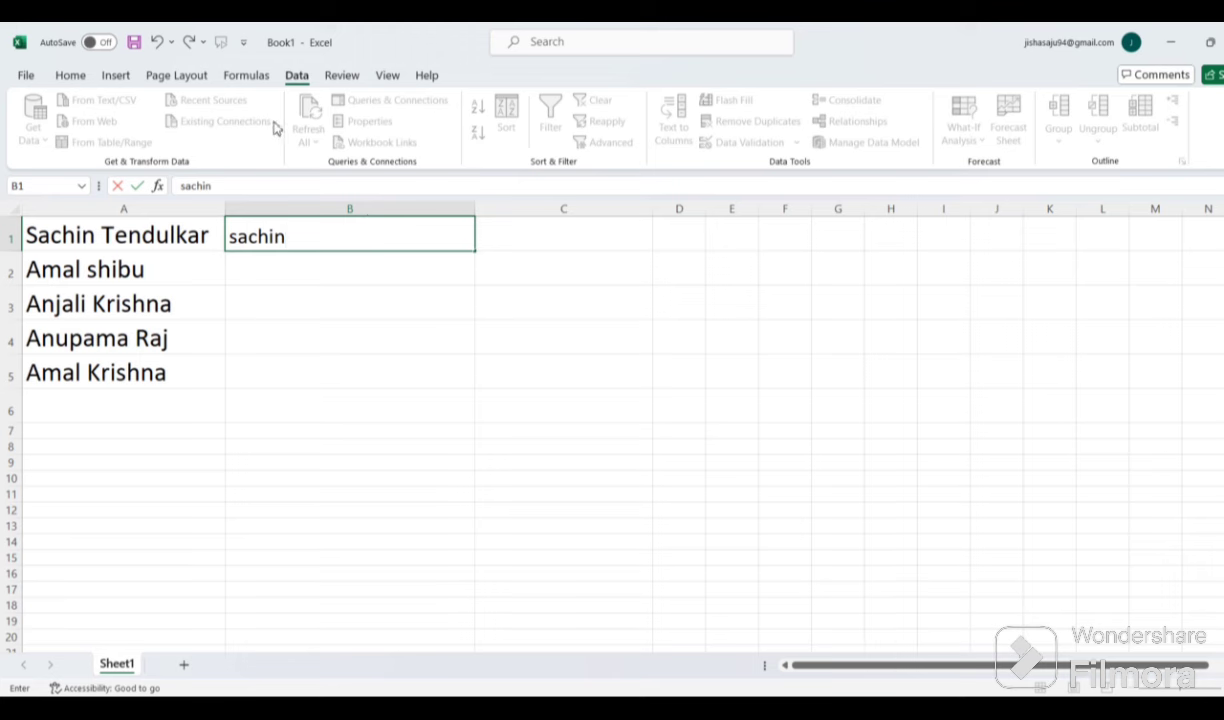
pyautogui.click(255, 84)
pyautogui.click(297, 79)
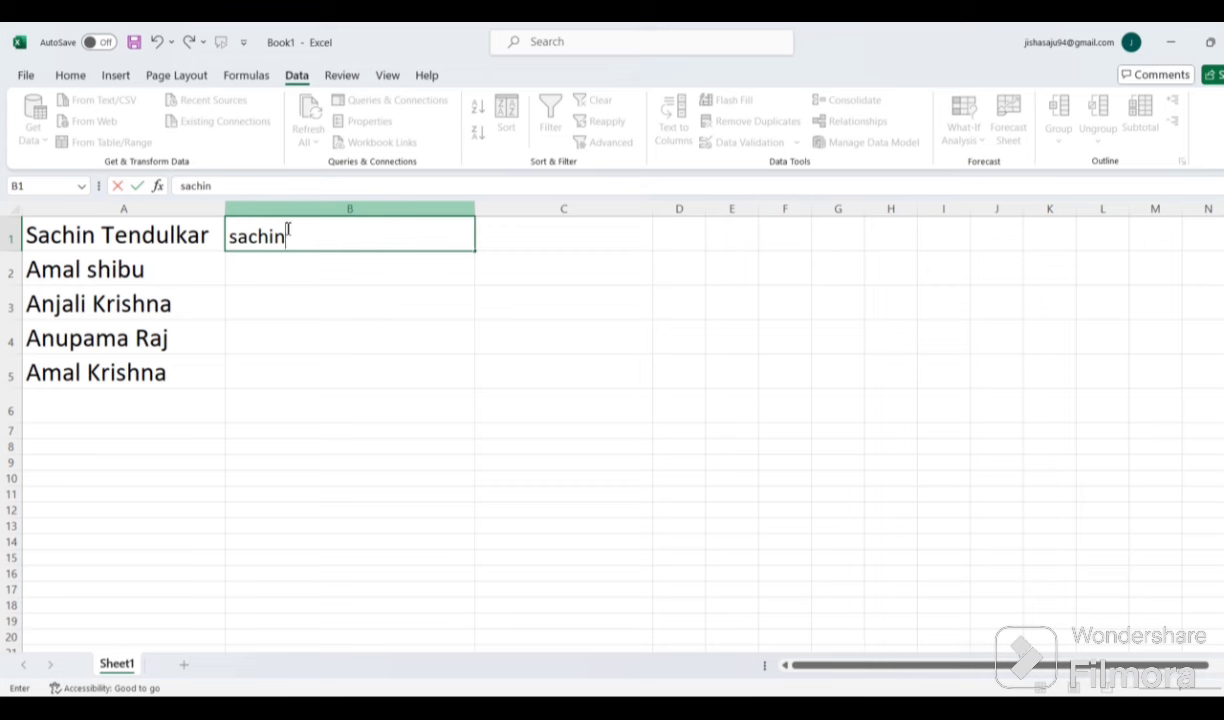
pyautogui.click(183, 237)
pyautogui.click(300, 240)
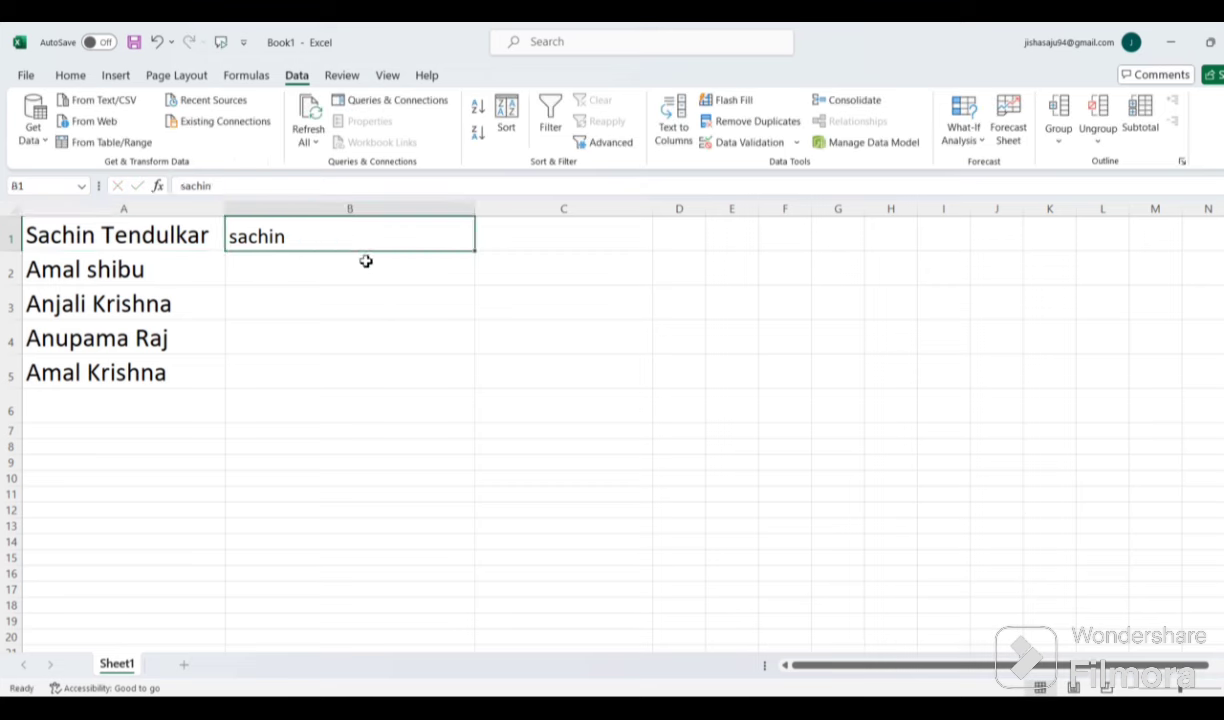
pyautogui.click(62, 232)
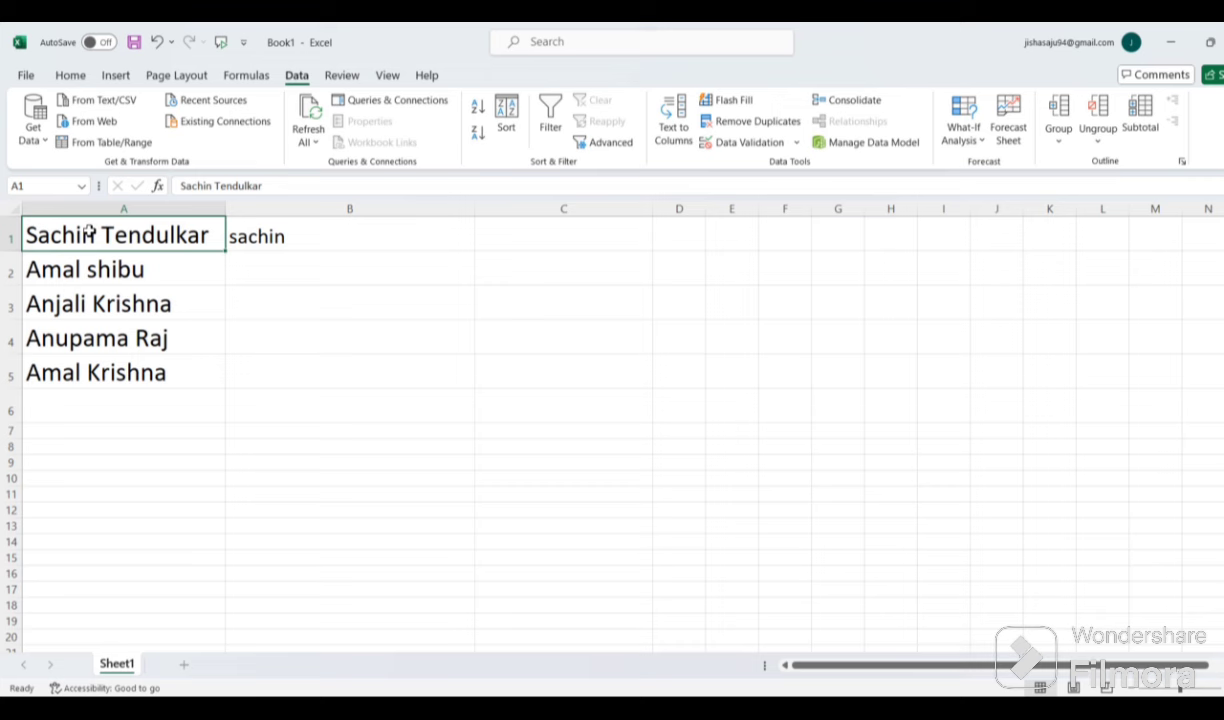
pyautogui.click(280, 271)
pyautogui.click(362, 240)
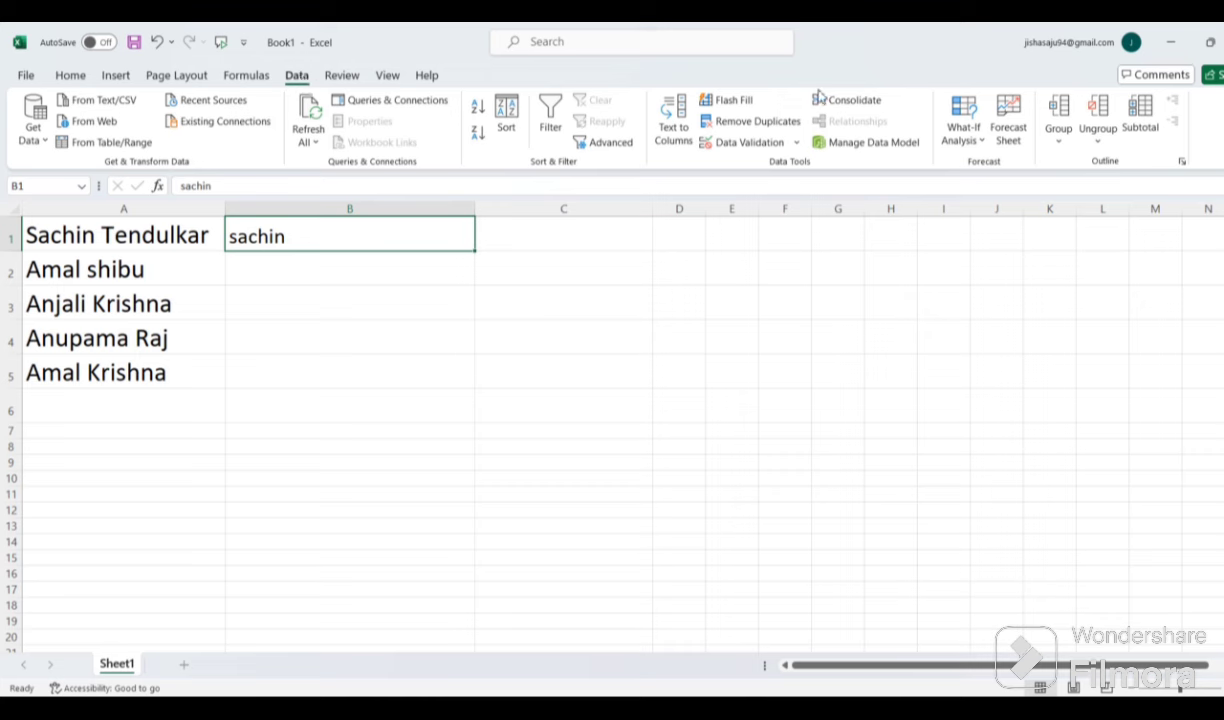
pyautogui.doubleClick(289, 238)
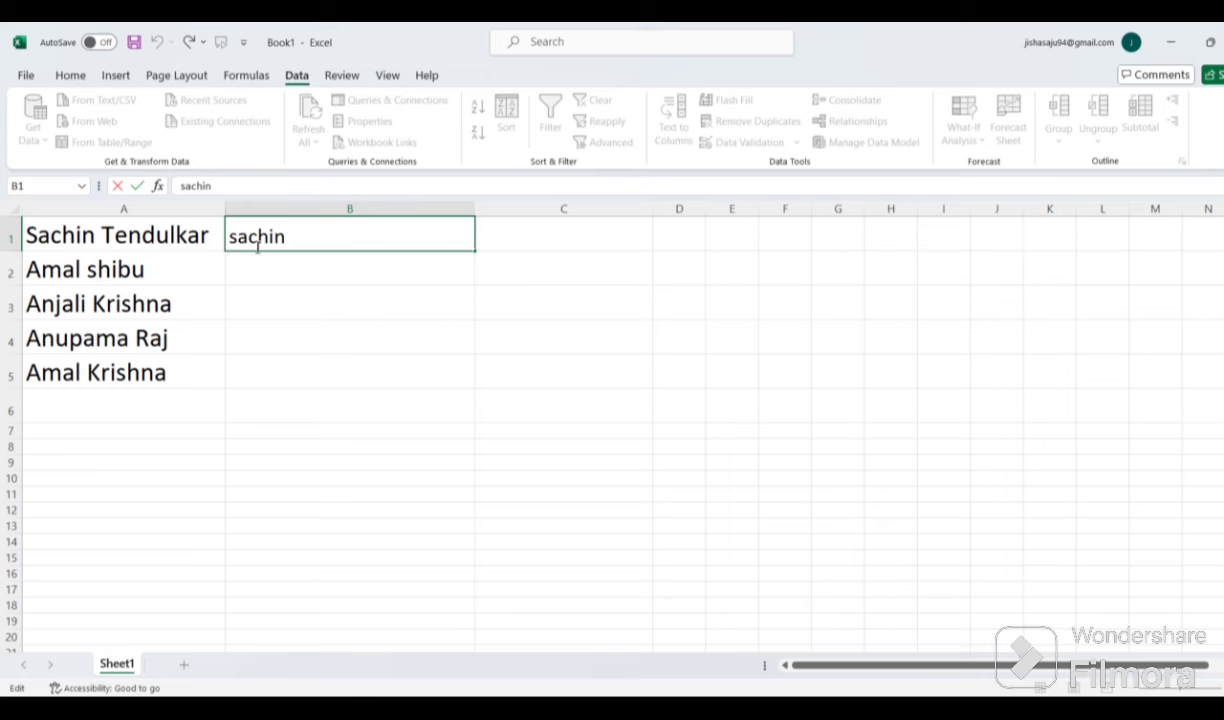
pyautogui.press('Return')
pyautogui.click(161, 281)
pyautogui.click(295, 268)
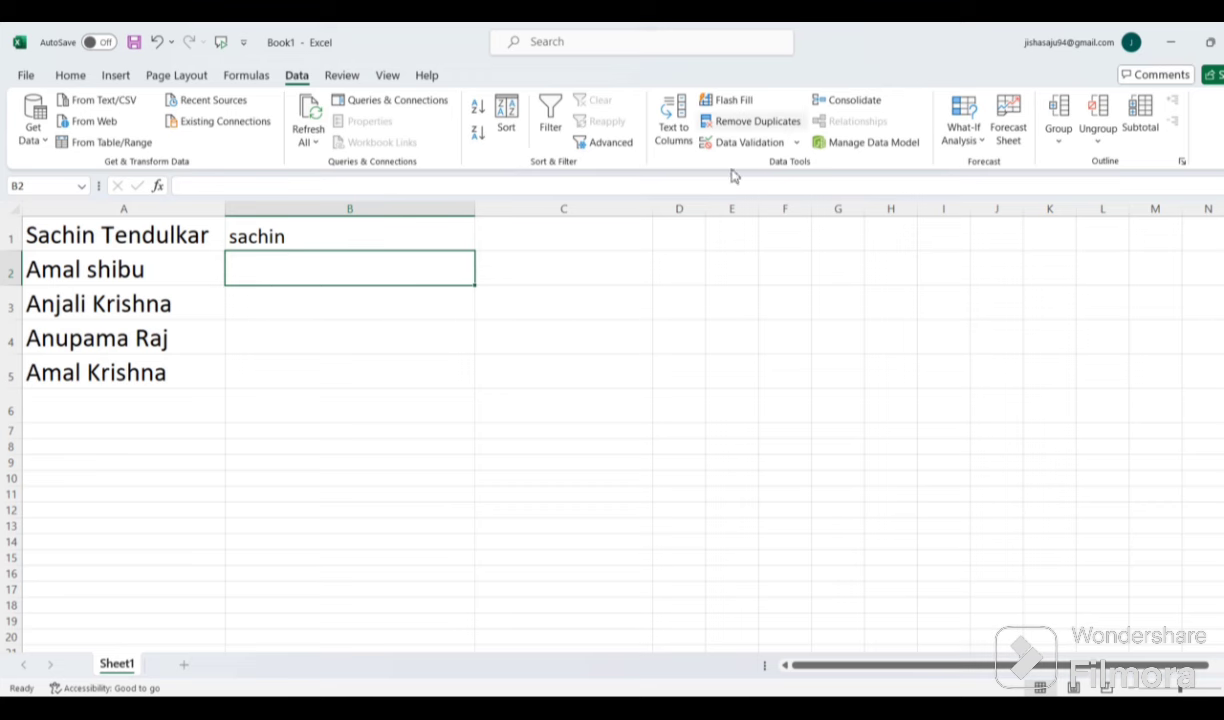
pyautogui.click(710, 101)
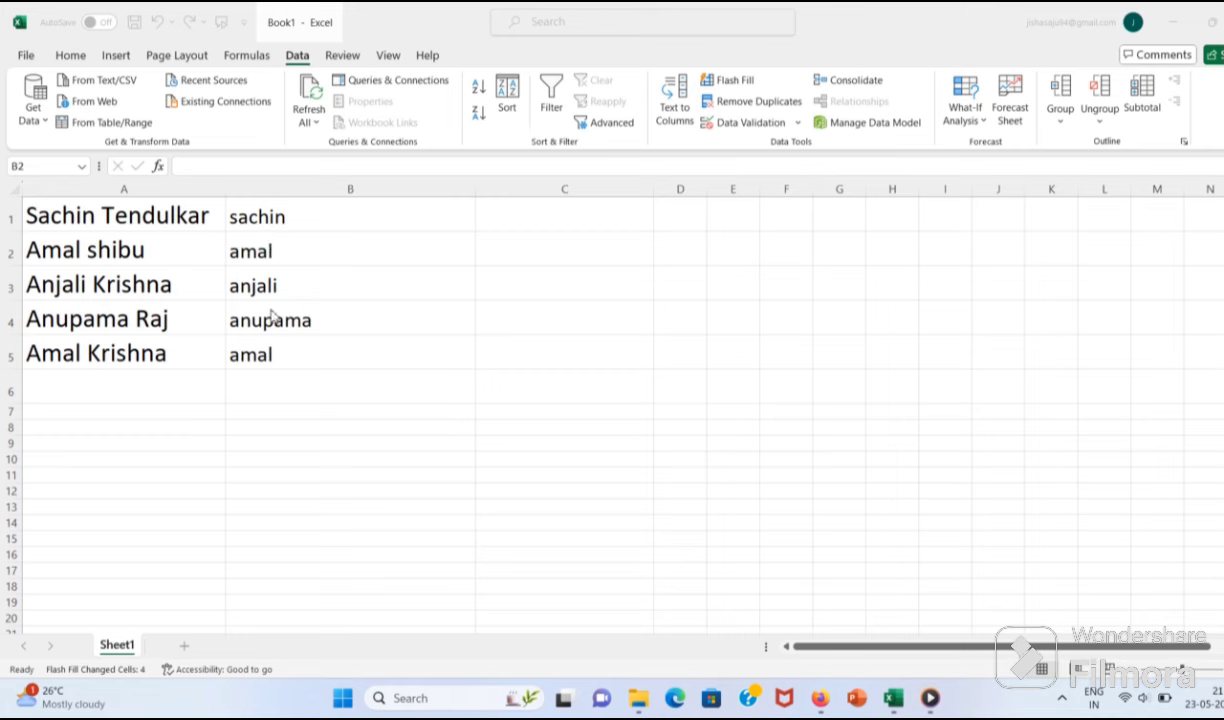
pyautogui.click(240, 212)
pyautogui.click(248, 218)
pyautogui.click(242, 249)
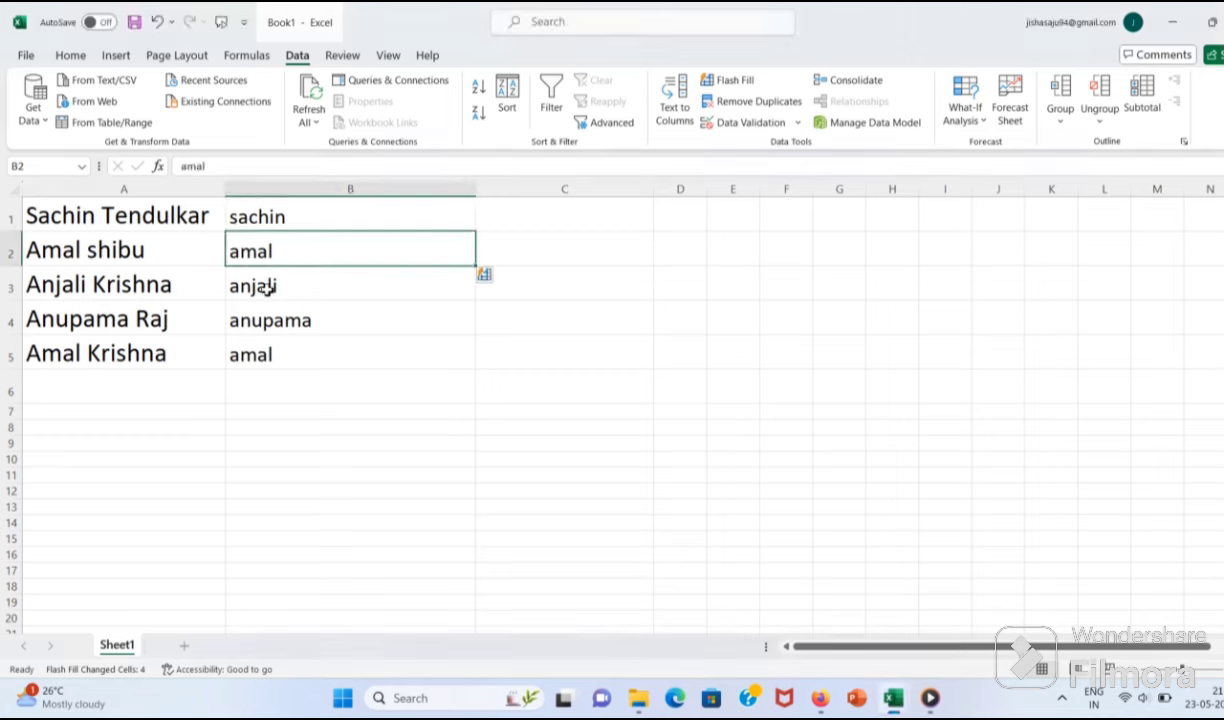
pyautogui.click(255, 277)
pyautogui.click(259, 312)
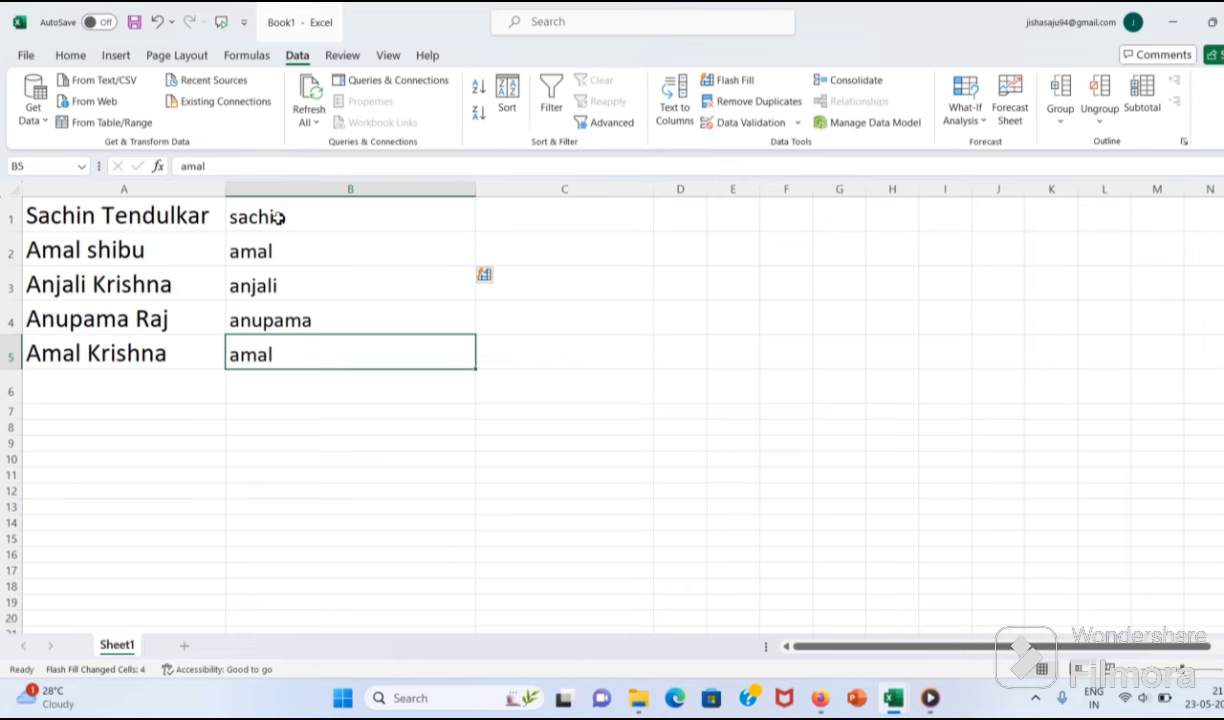
pyautogui.click(275, 216)
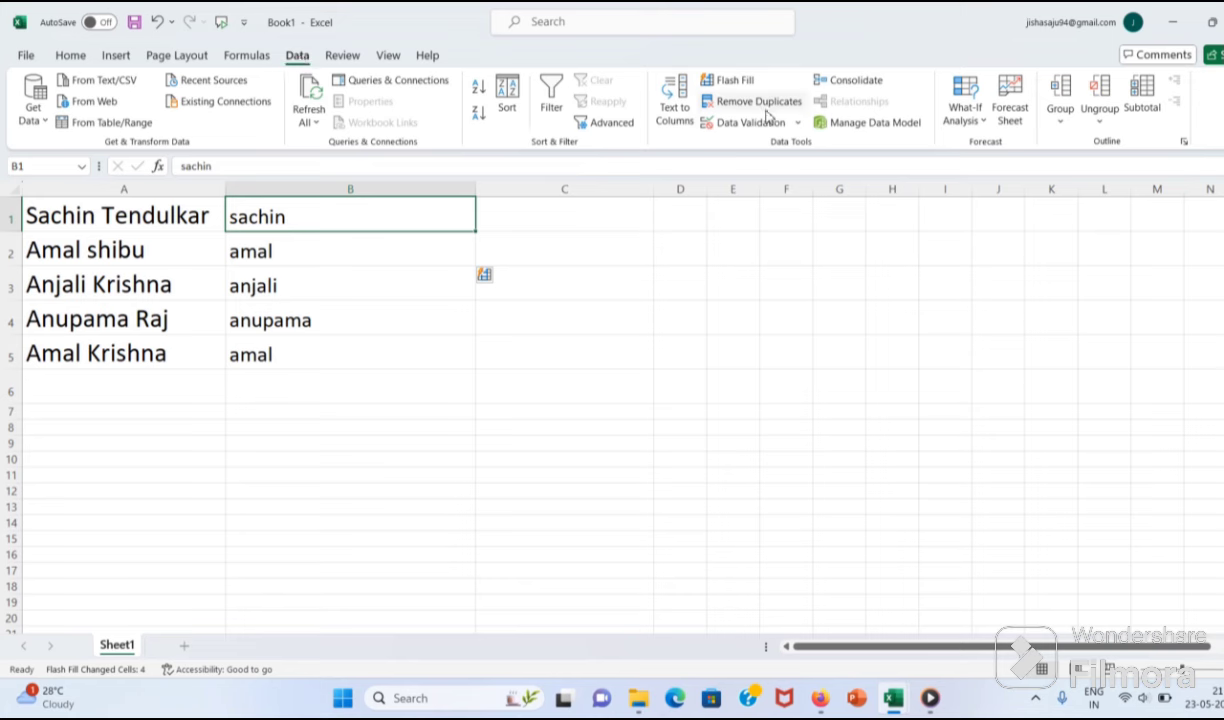
pyautogui.click(733, 81)
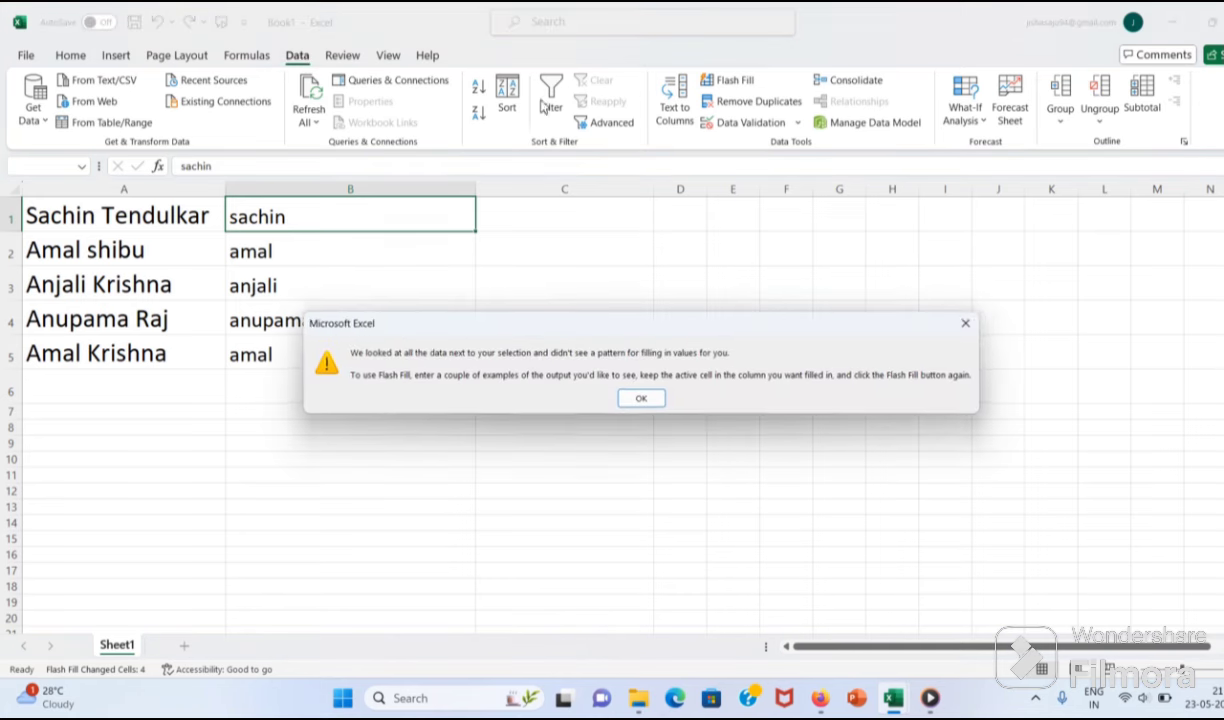
pyautogui.click(625, 398)
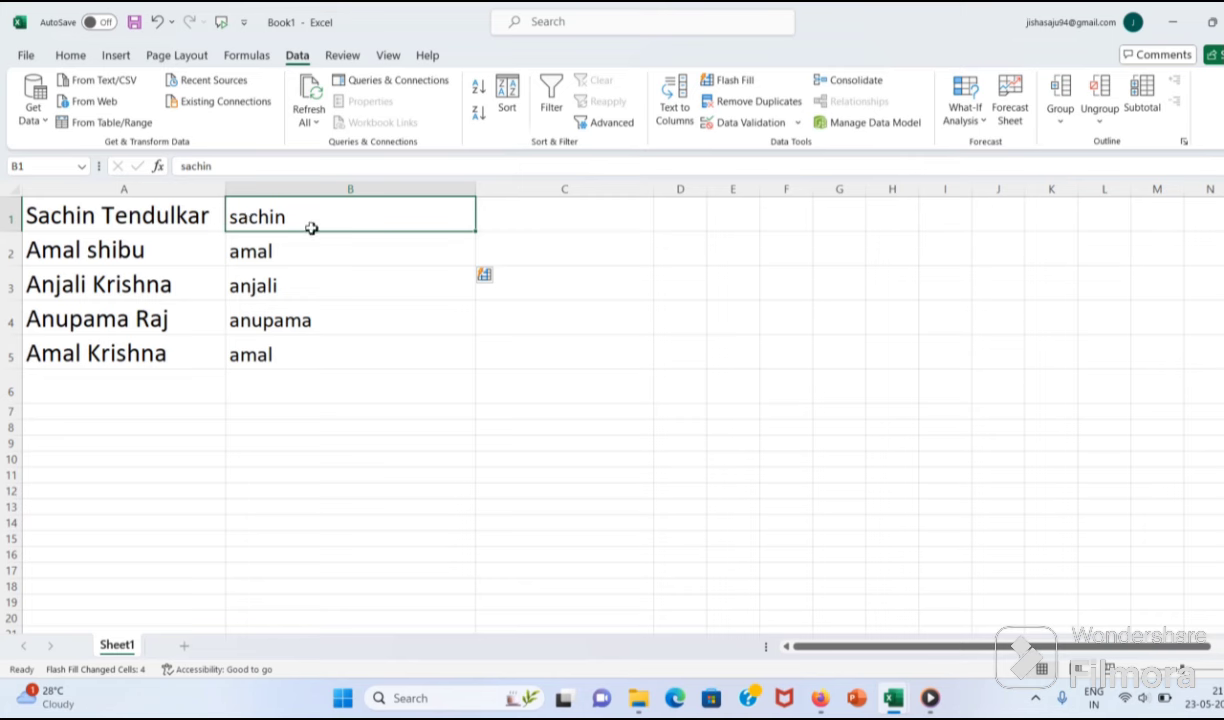
pyautogui.hotkey('ctrl', 'z')
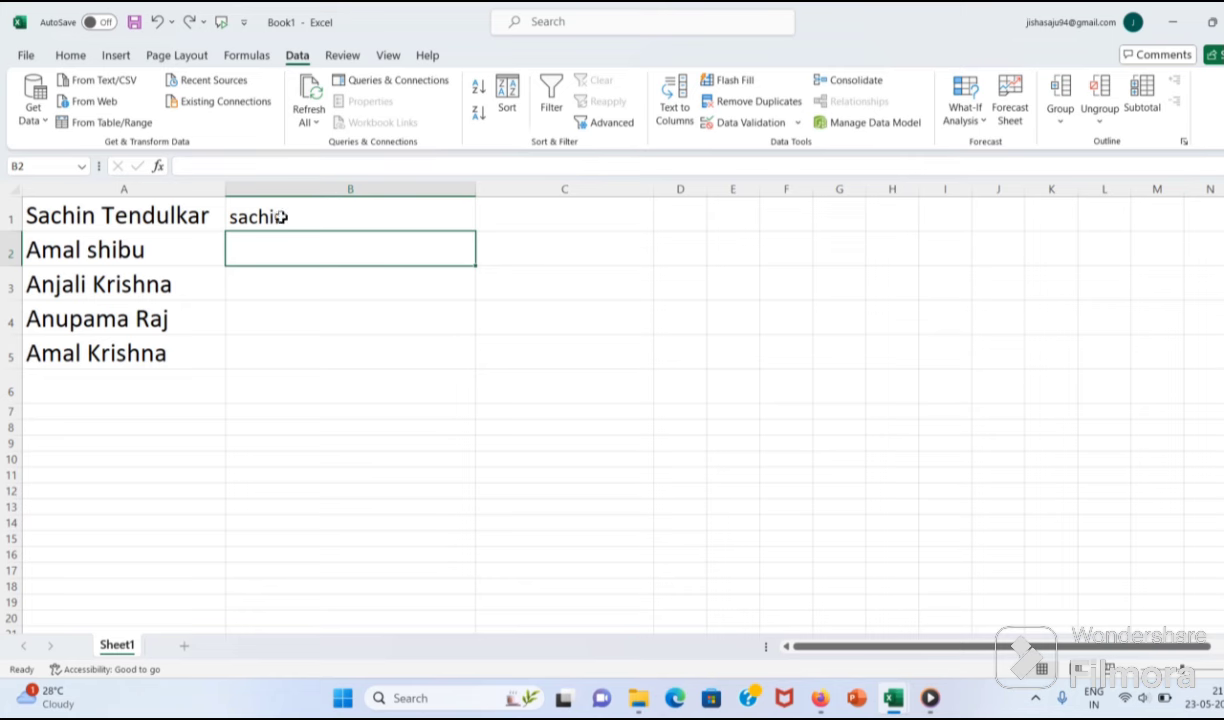
# Step: Capitalise B1 to Sachin and Flash Fill Amal, Anjali, Anupama and Amal into B2:B5
pyautogui.click(238, 222)
pyautogui.doubleClick(238, 222)
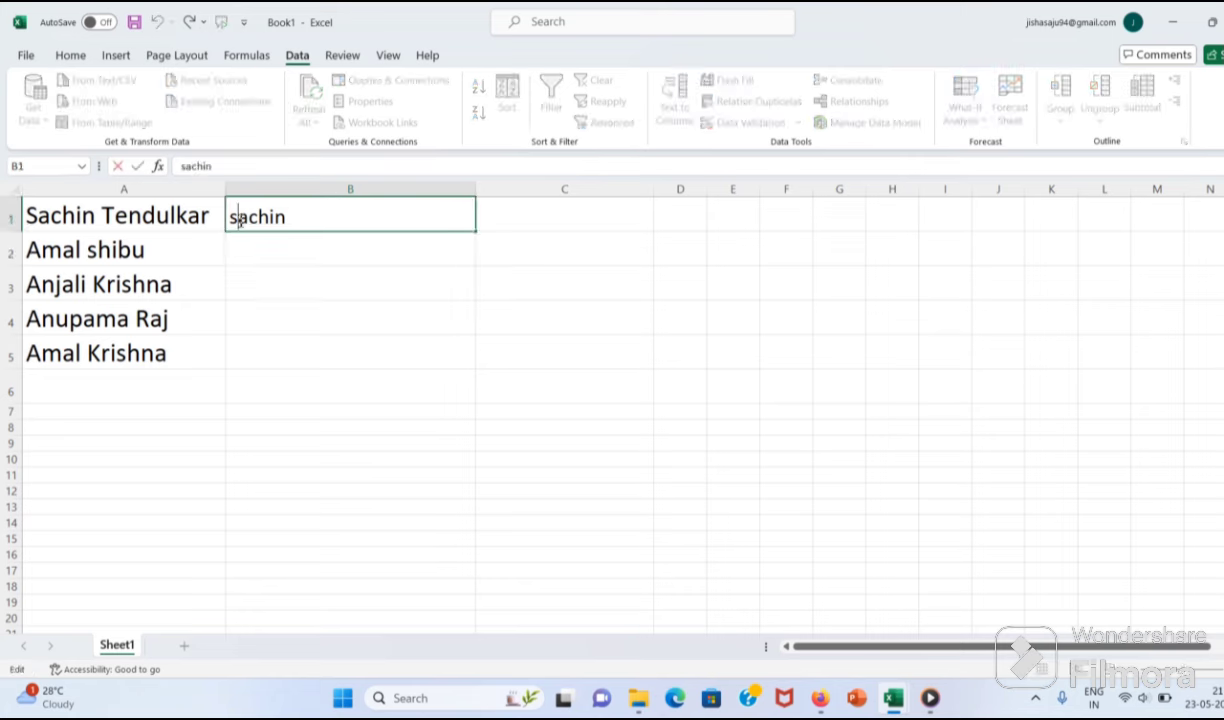
pyautogui.press('BackSpace')
pyautogui.write('S')
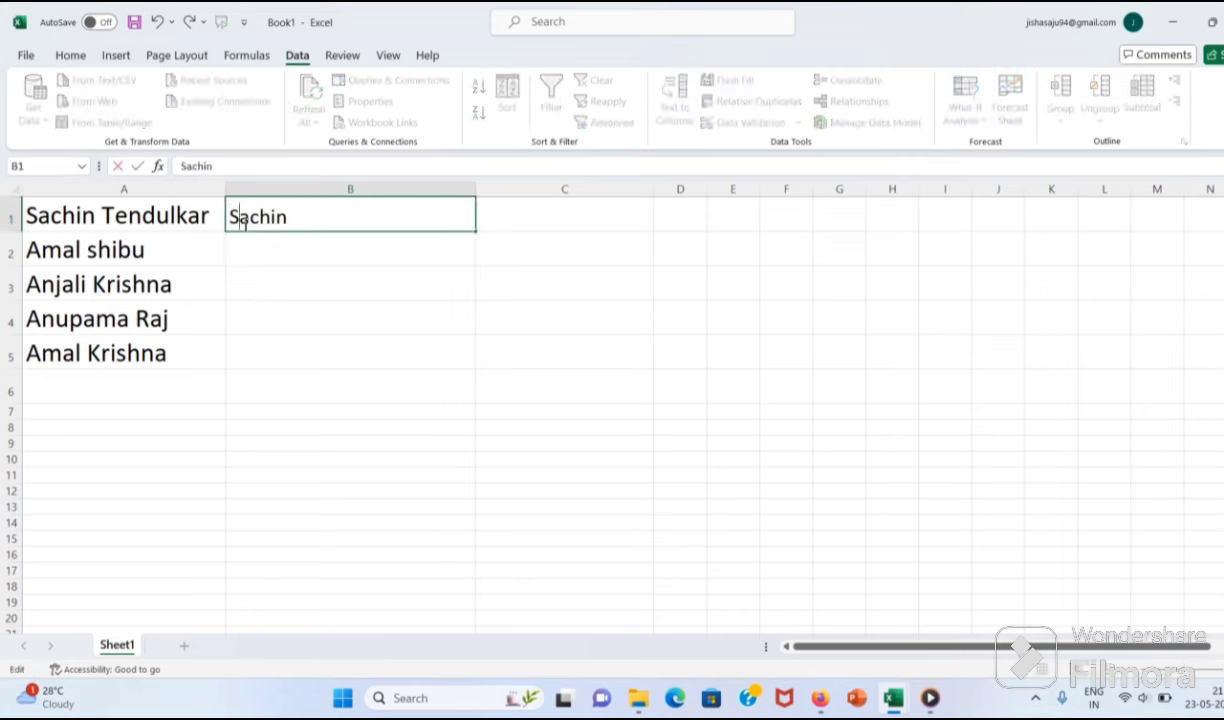
pyautogui.click(258, 338)
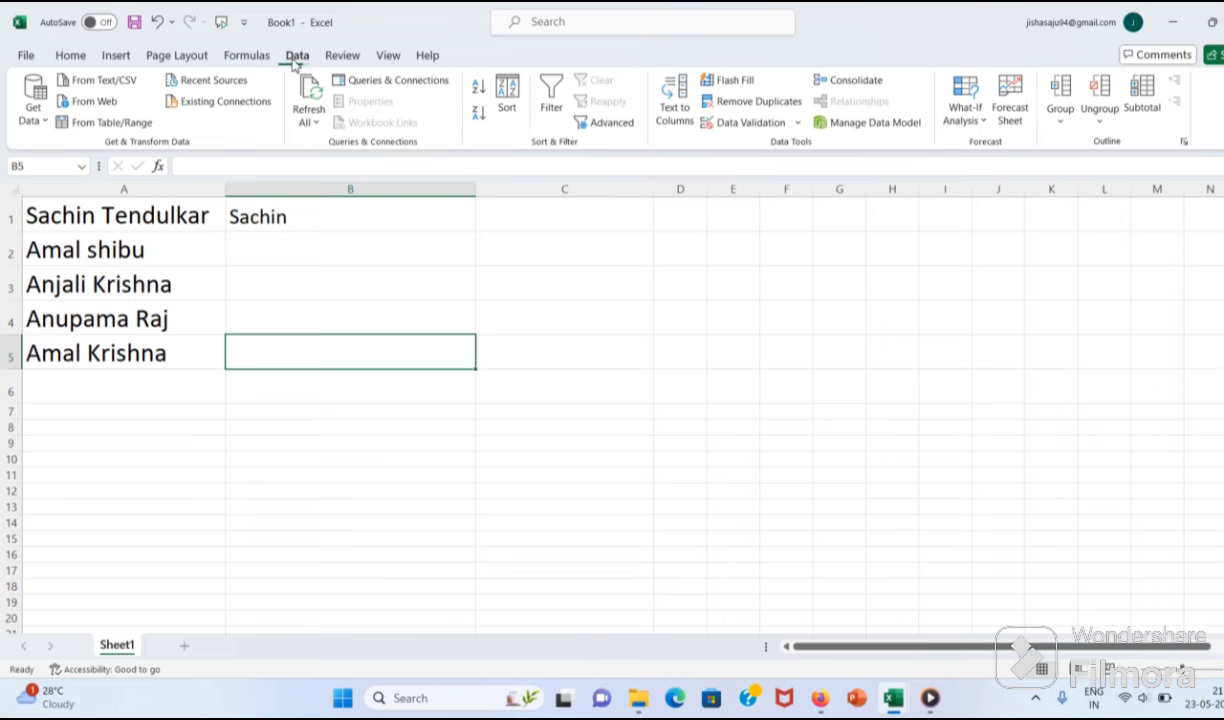
pyautogui.click(733, 81)
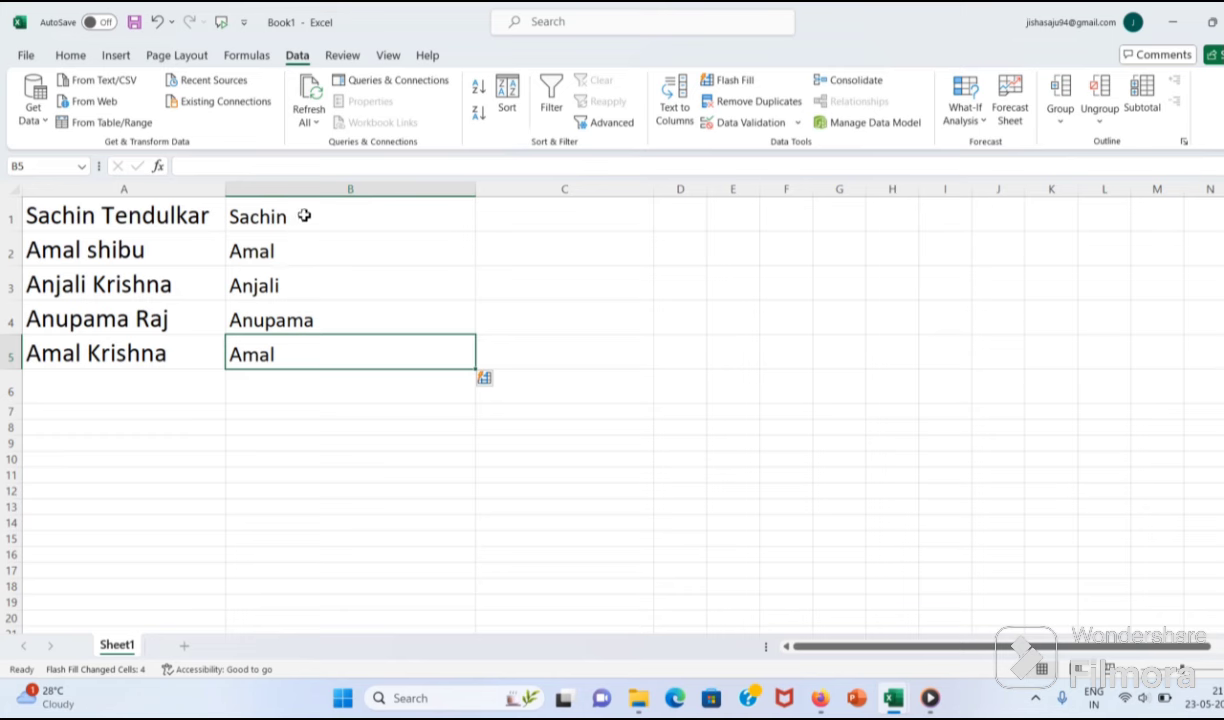
pyautogui.click(530, 220)
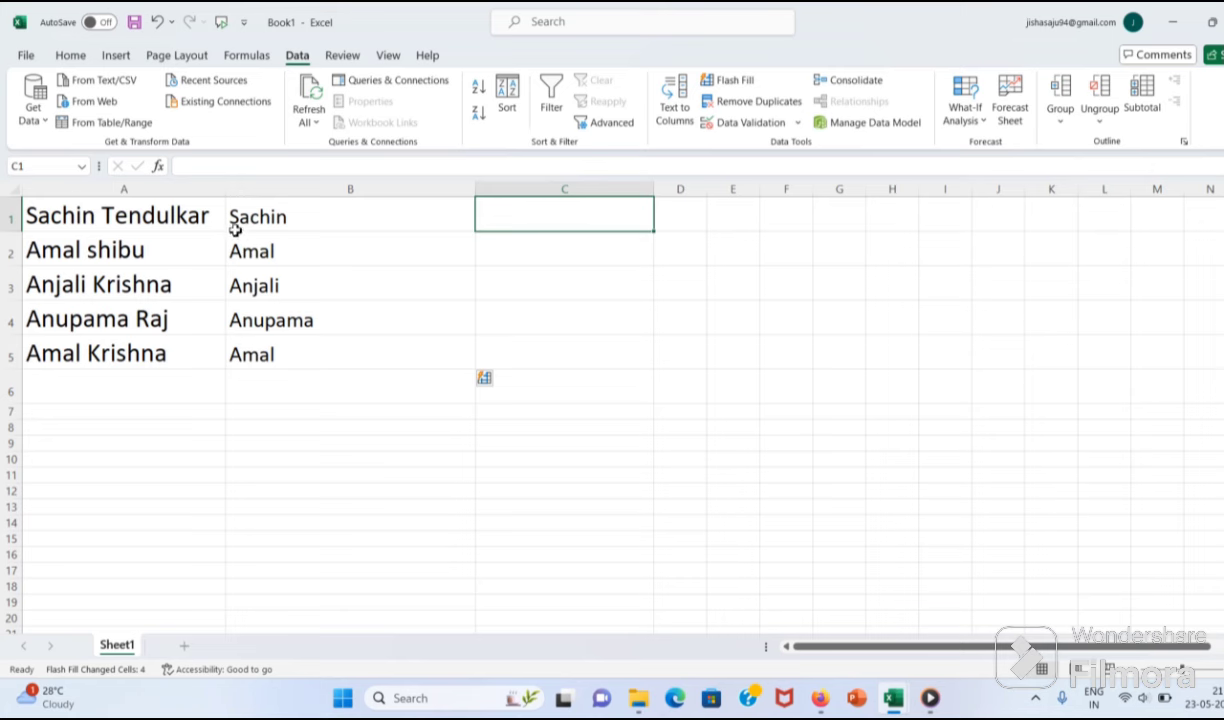
# Step: Enter the surname example Tendulkar in C1
pyautogui.click(276, 218)
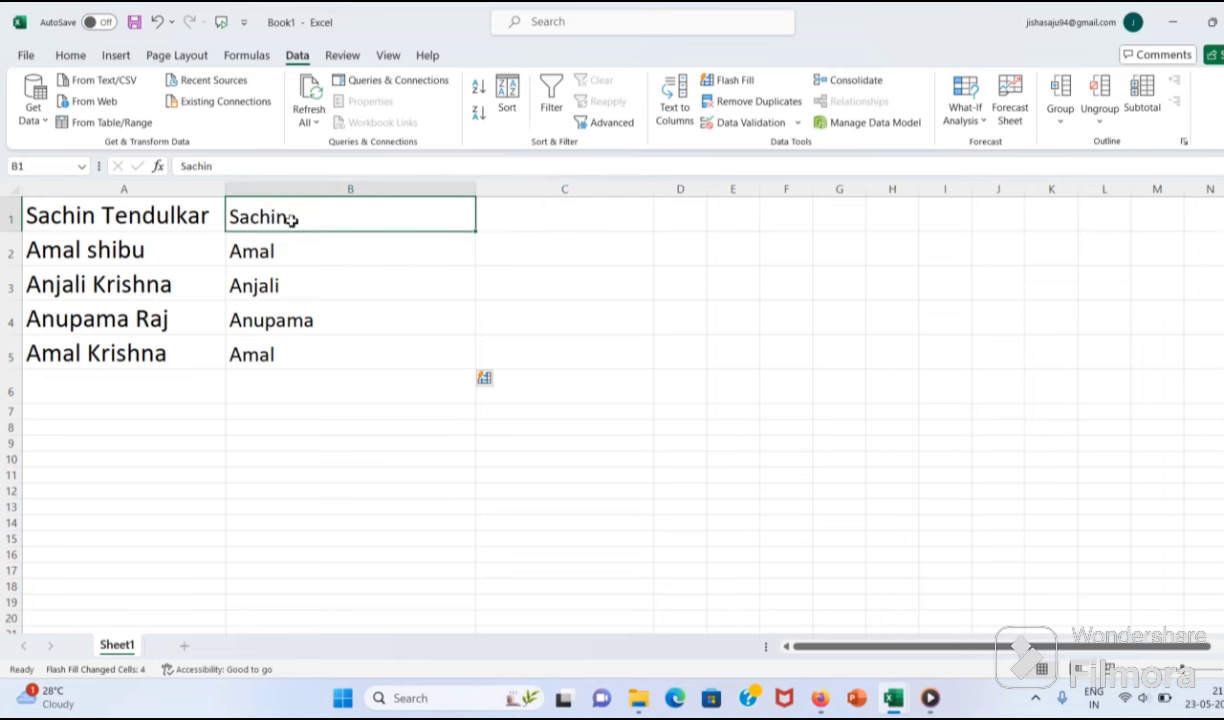
pyautogui.click(521, 221)
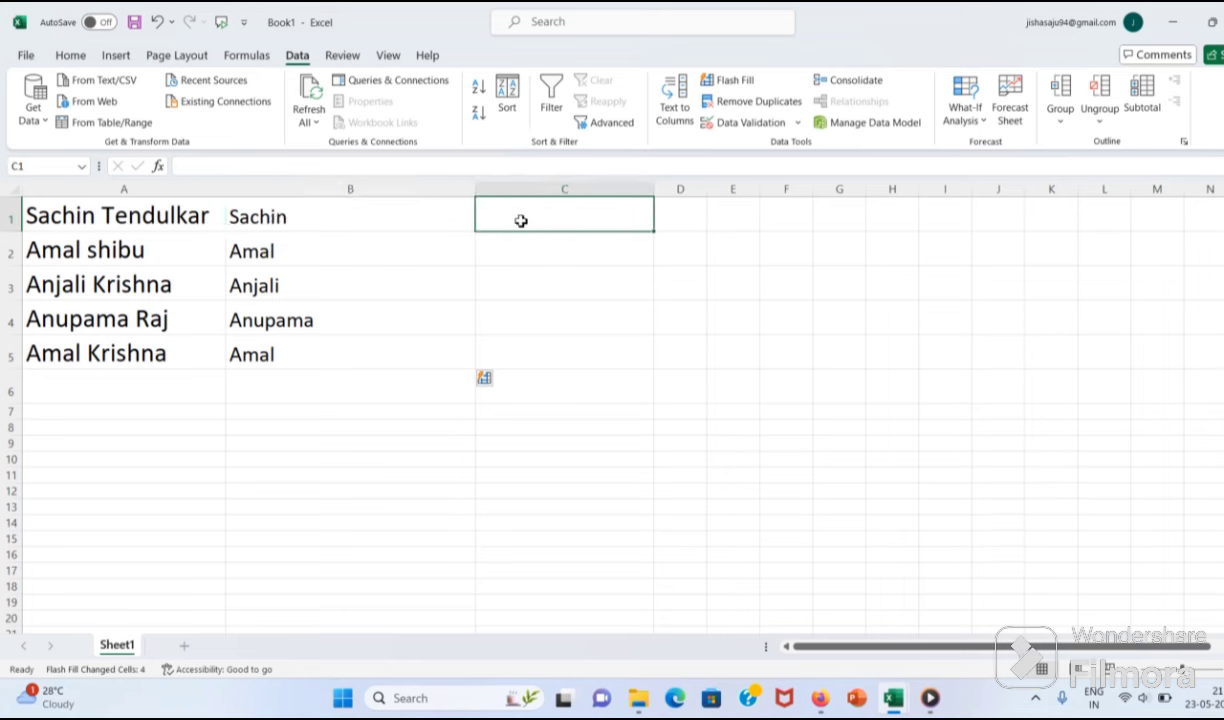
pyautogui.write('Te')
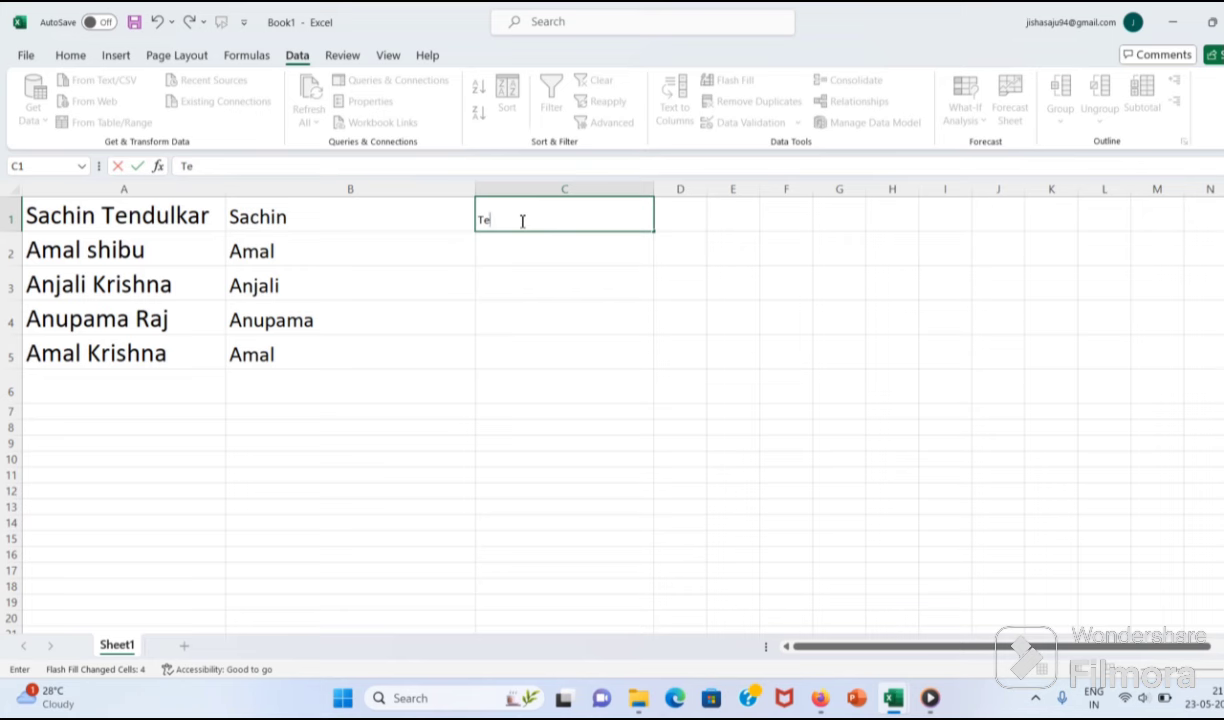
pyautogui.write('ndulkar')
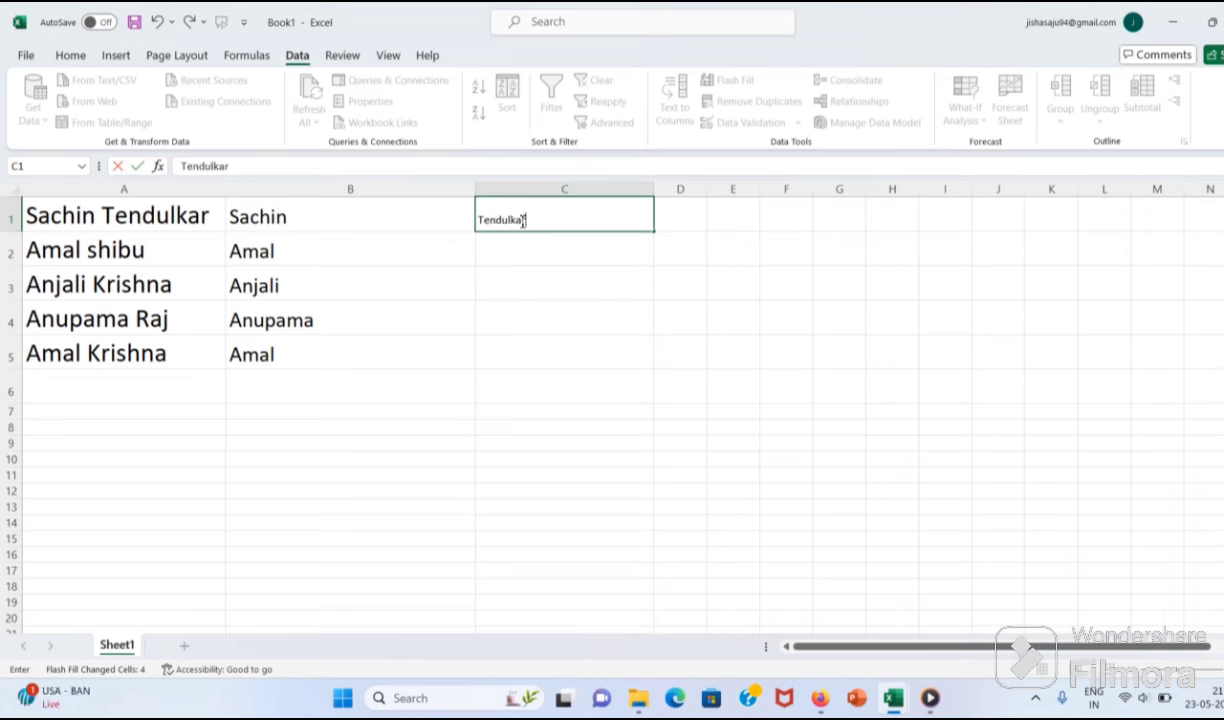
pyautogui.click(245, 214)
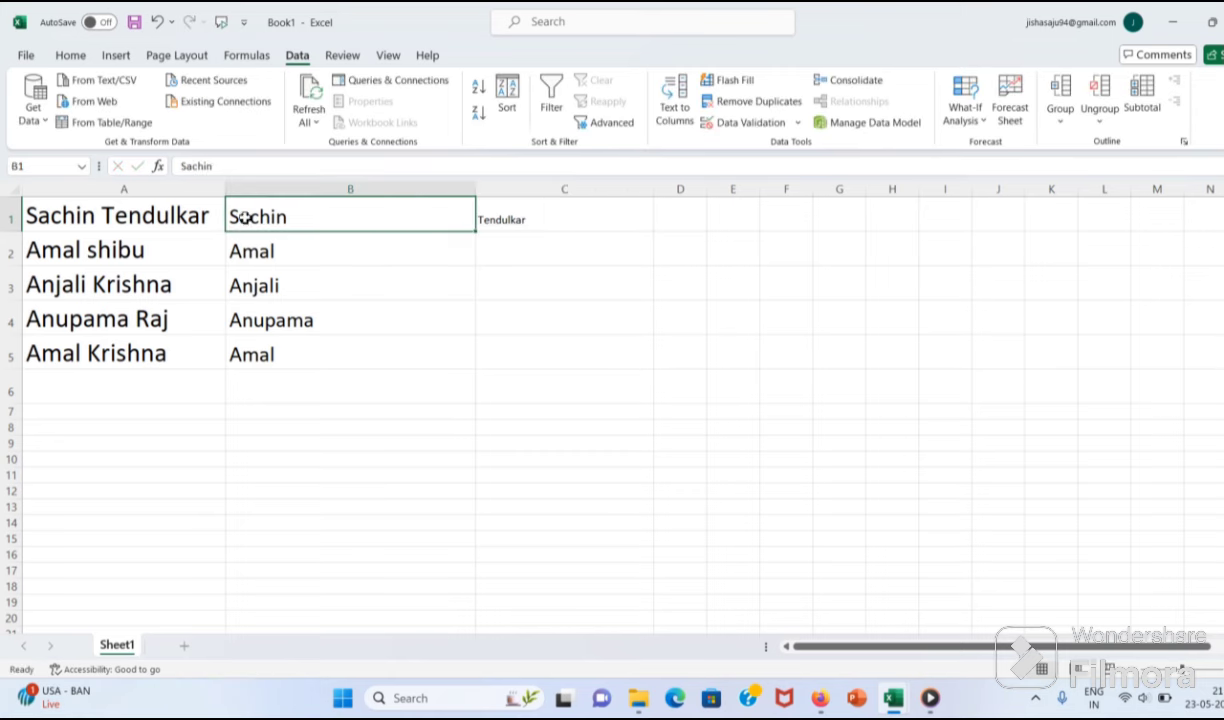
# Step: Set the font size of cells C1:C5 to 20 points
pyautogui.click(68, 54)
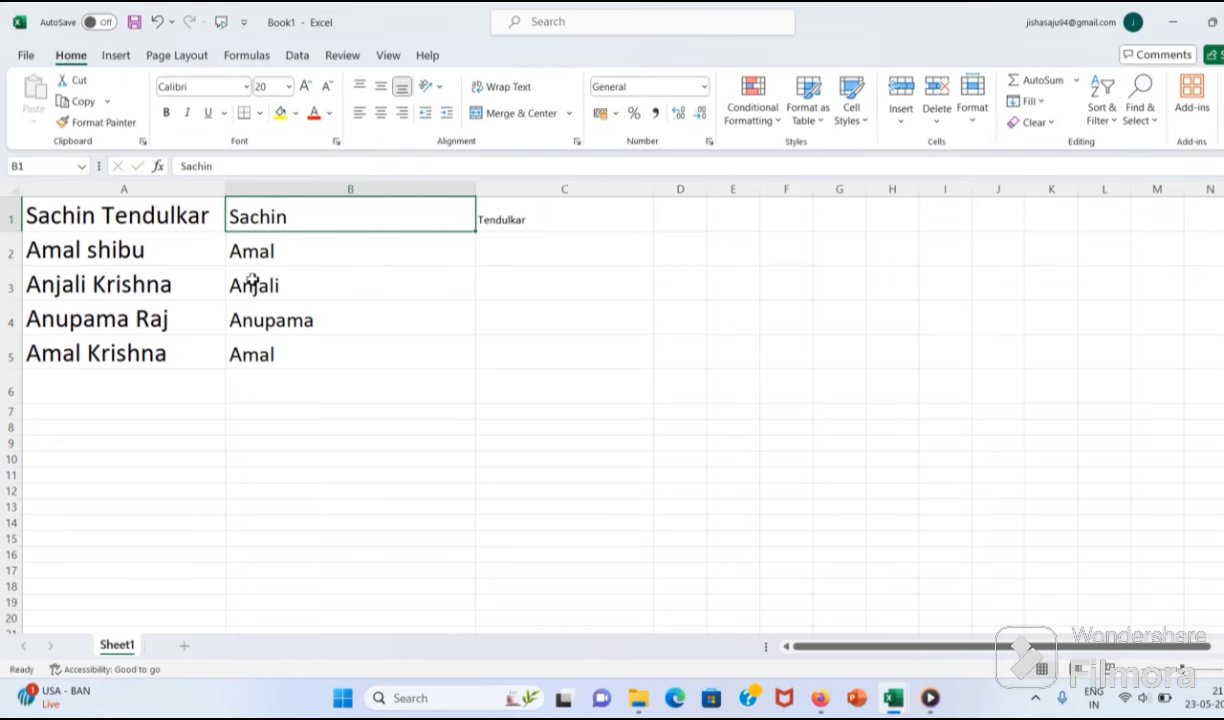
pyautogui.click(489, 248)
pyautogui.moveTo(482, 205); pyautogui.dragTo(527, 345)
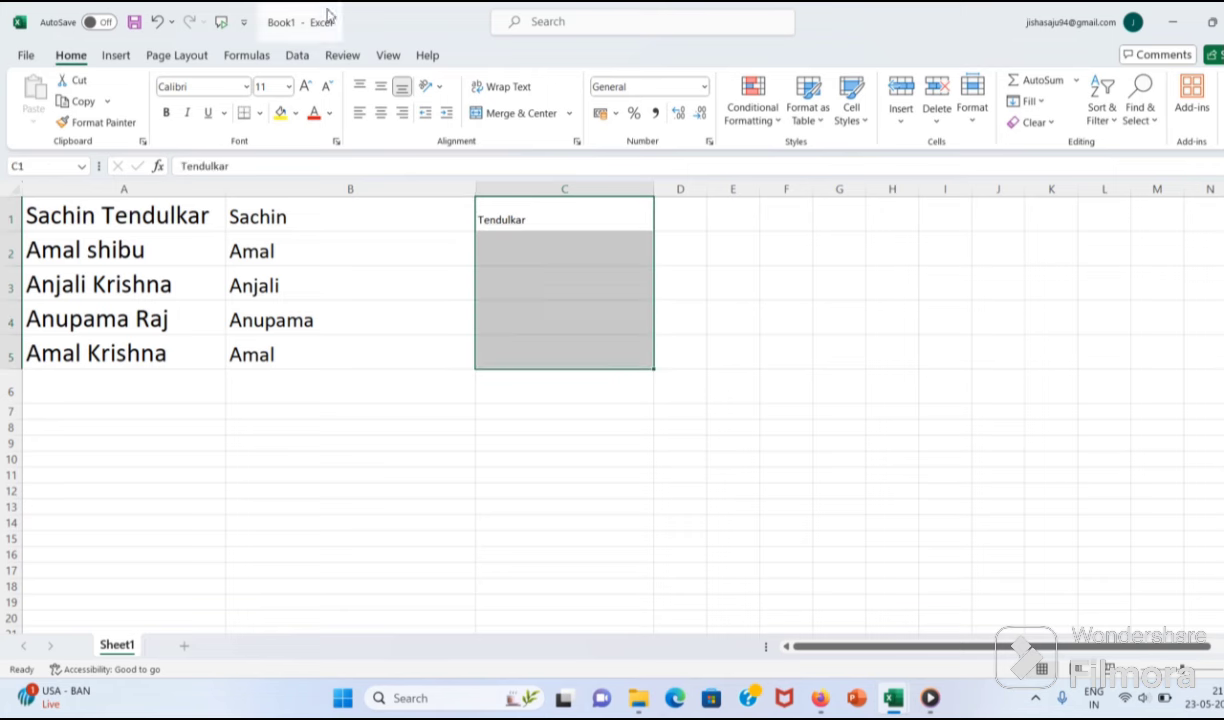
pyautogui.click(262, 86)
pyautogui.write('20')
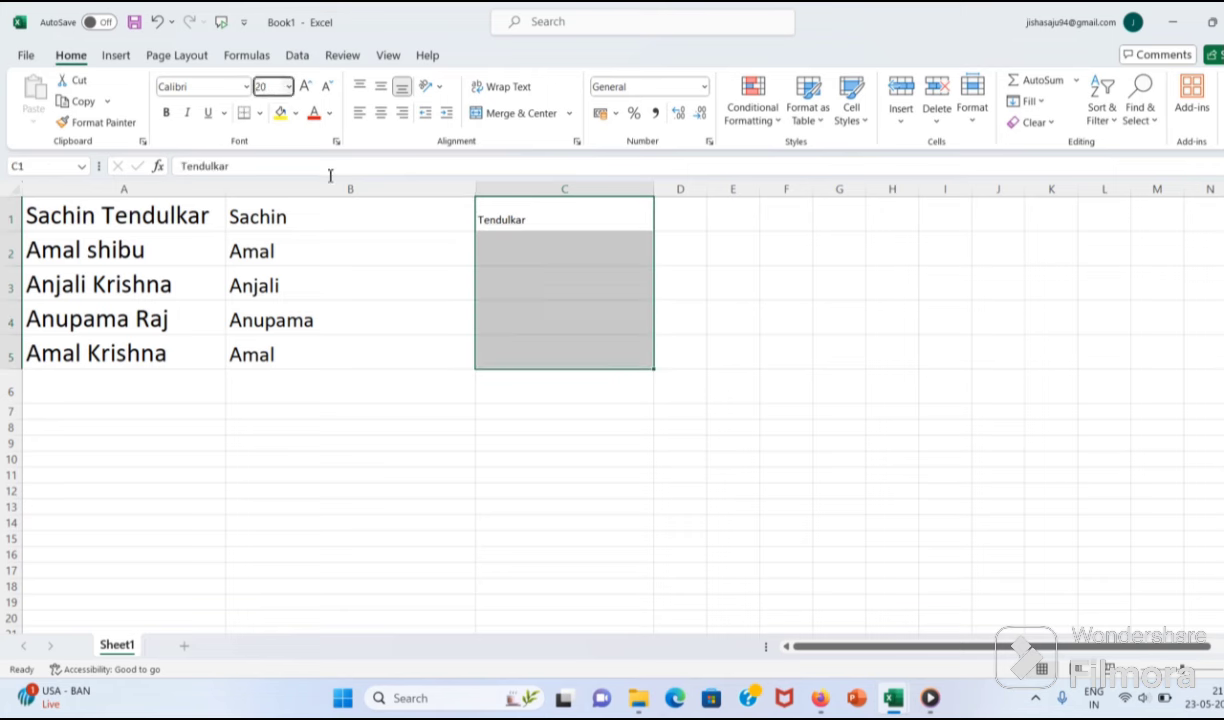
pyautogui.press('Return')
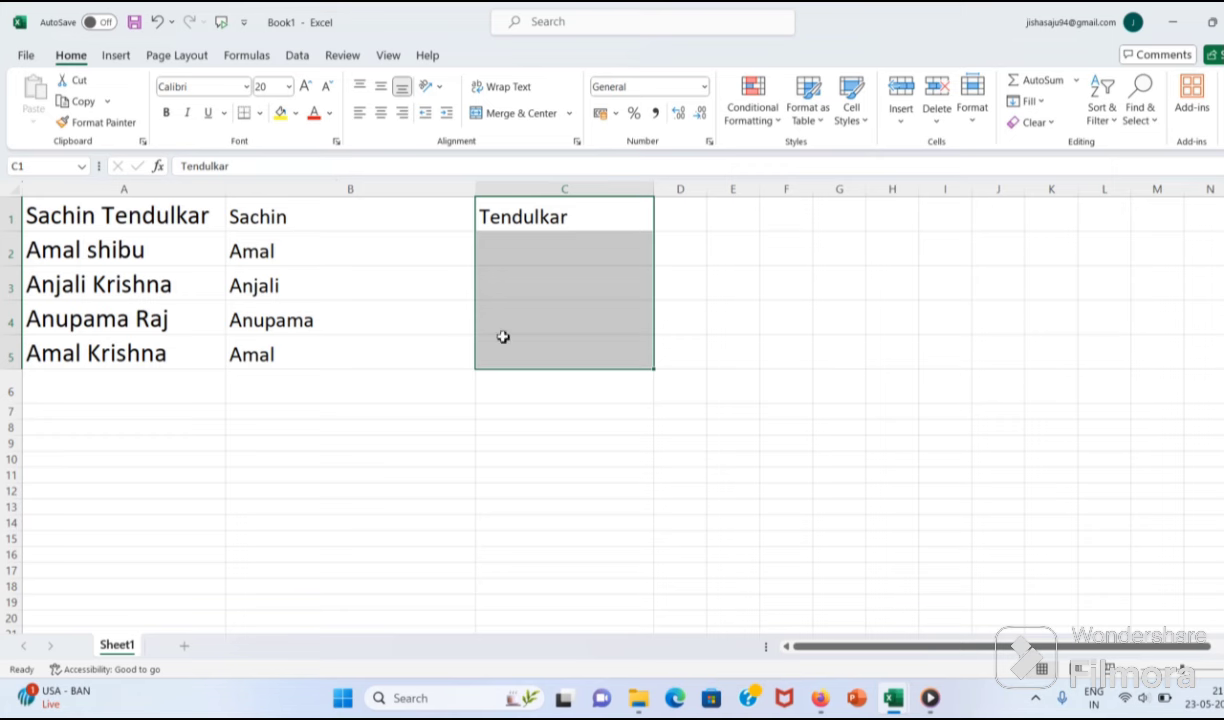
pyautogui.click(682, 322)
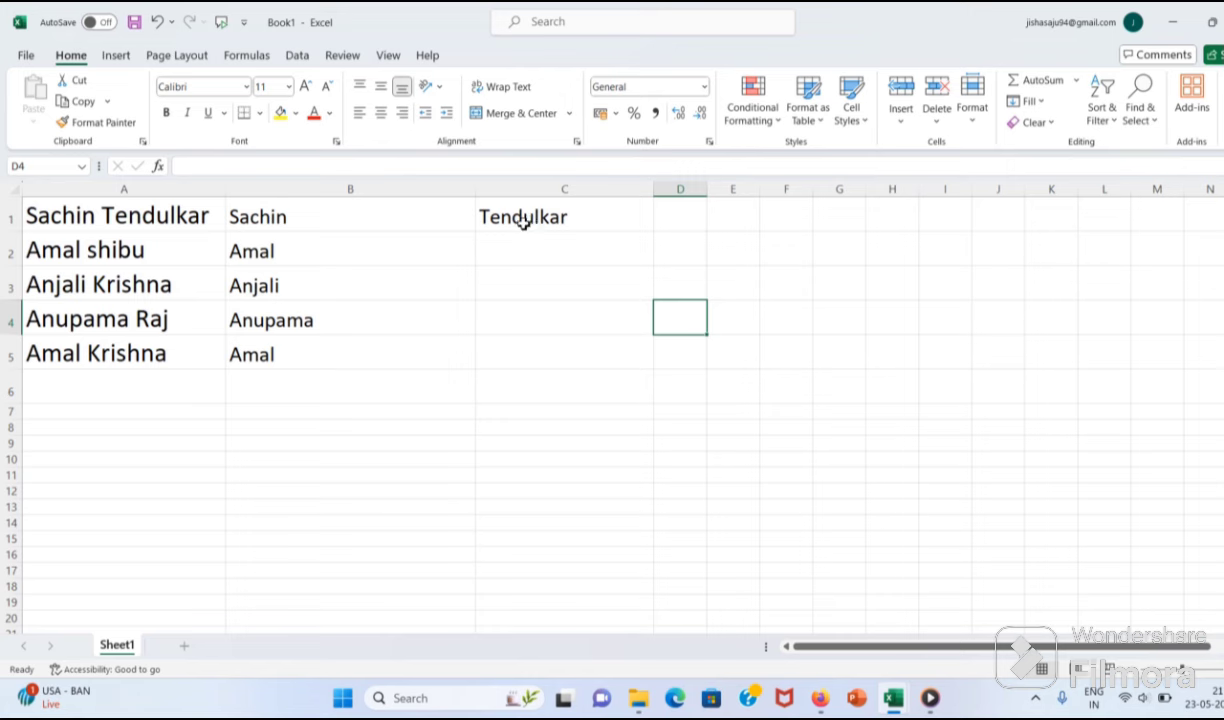
pyautogui.click(297, 55)
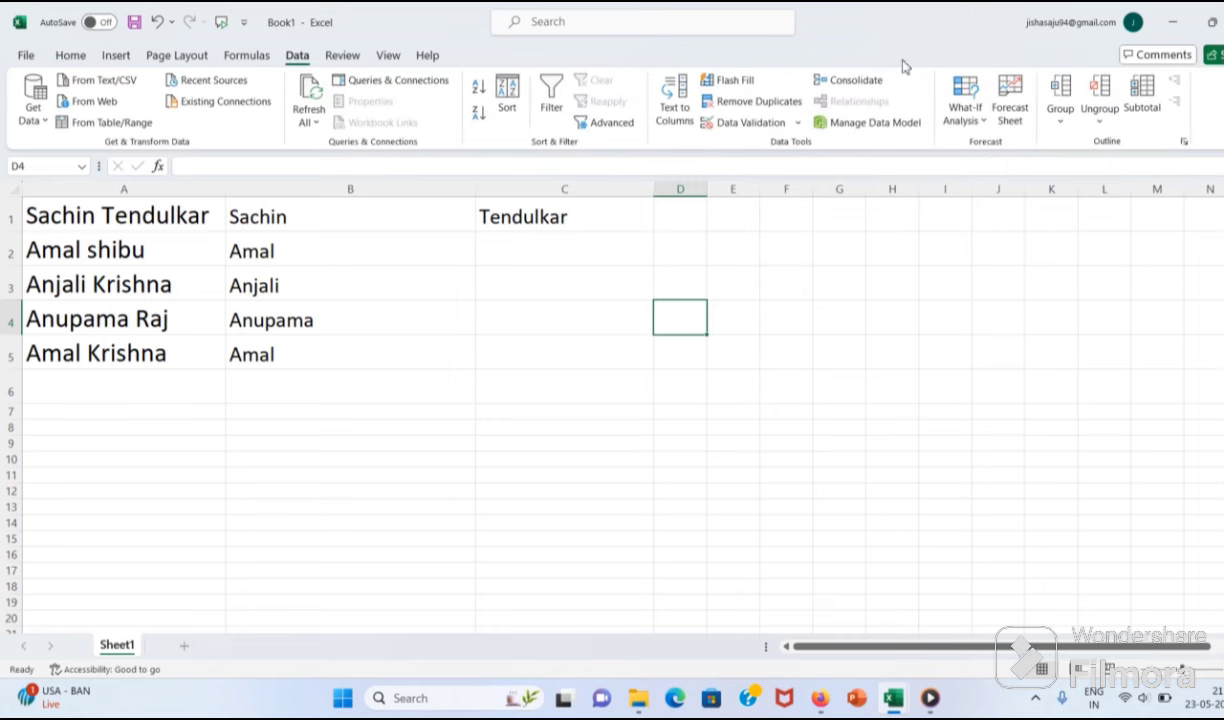
pyautogui.click(733, 82)
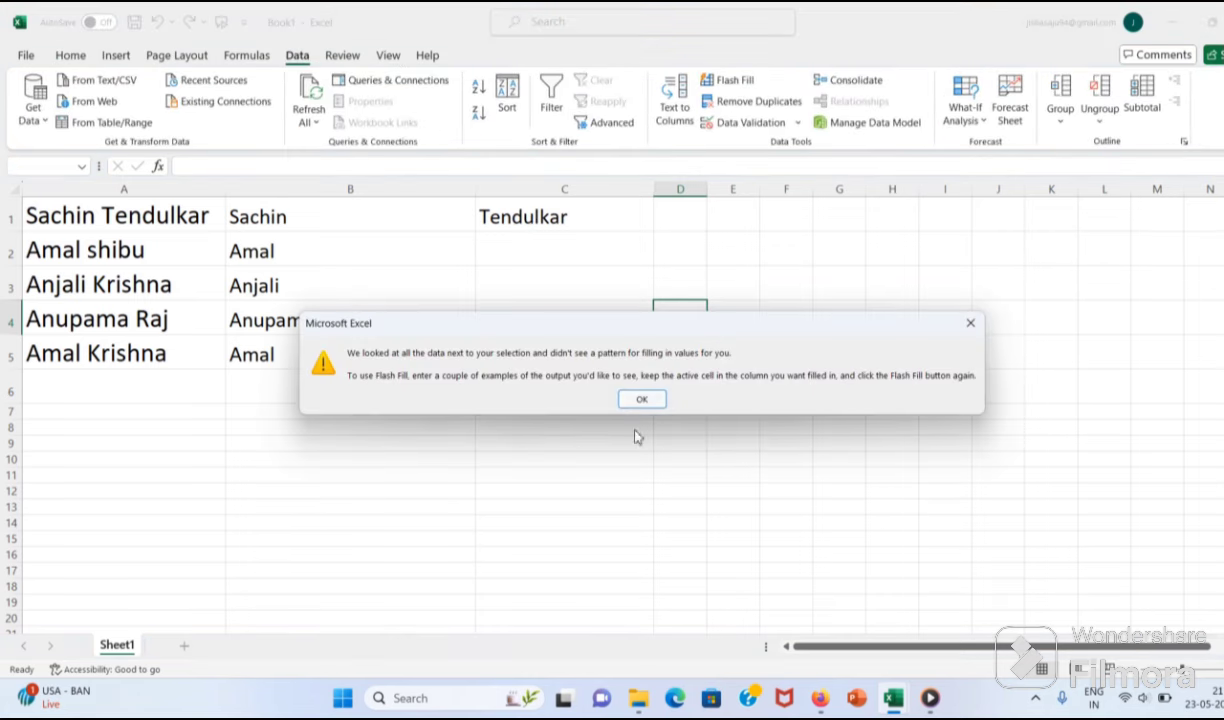
pyautogui.click(640, 399)
pyautogui.click(546, 249)
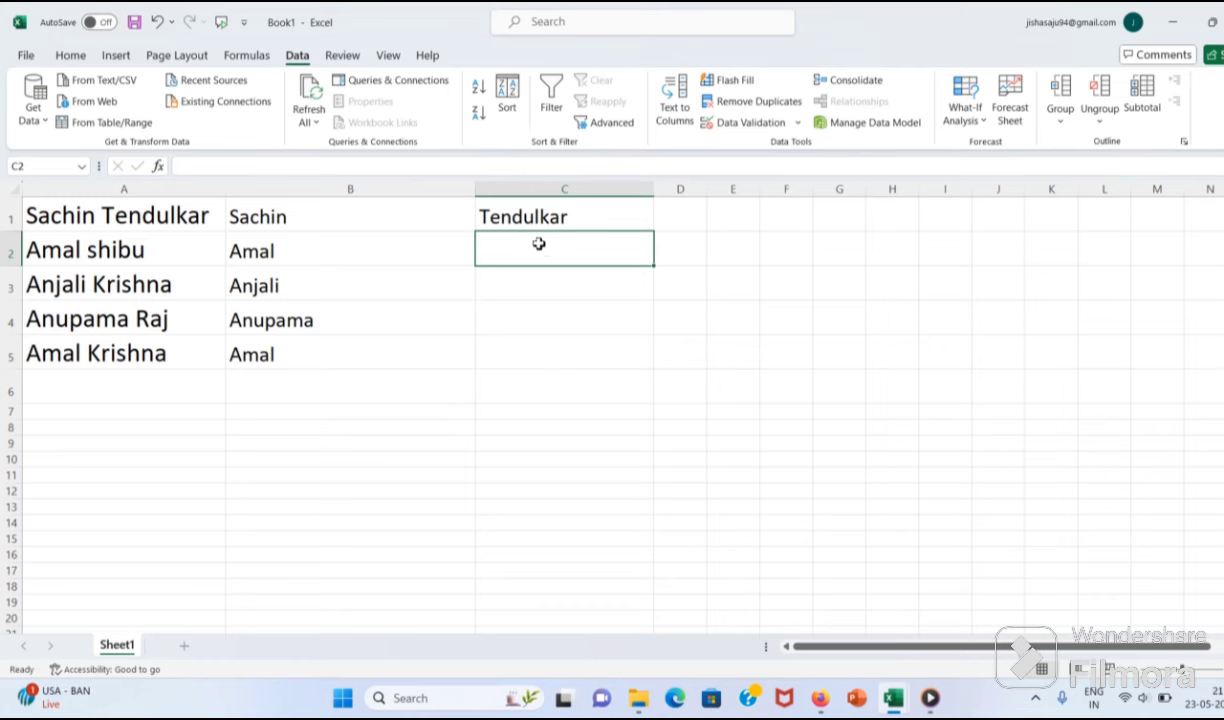
pyautogui.click(485, 205)
pyautogui.click(745, 82)
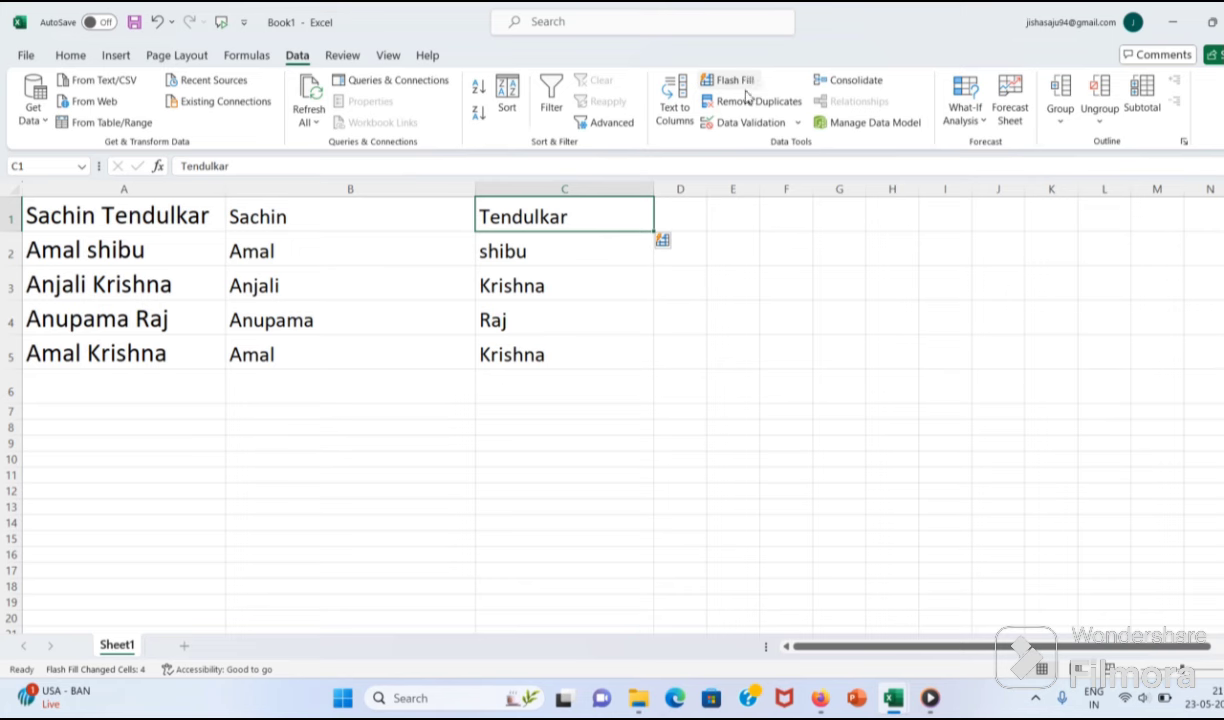
pyautogui.hotkey('ctrl', 'z')
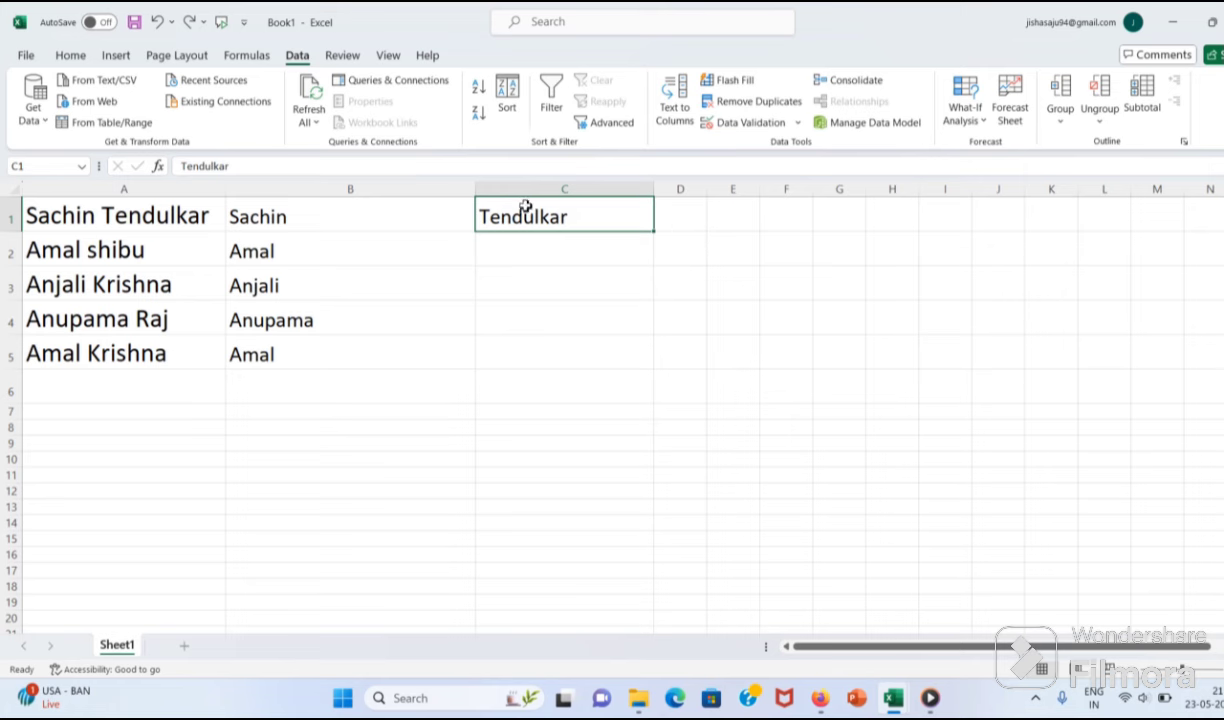
pyautogui.click(597, 245)
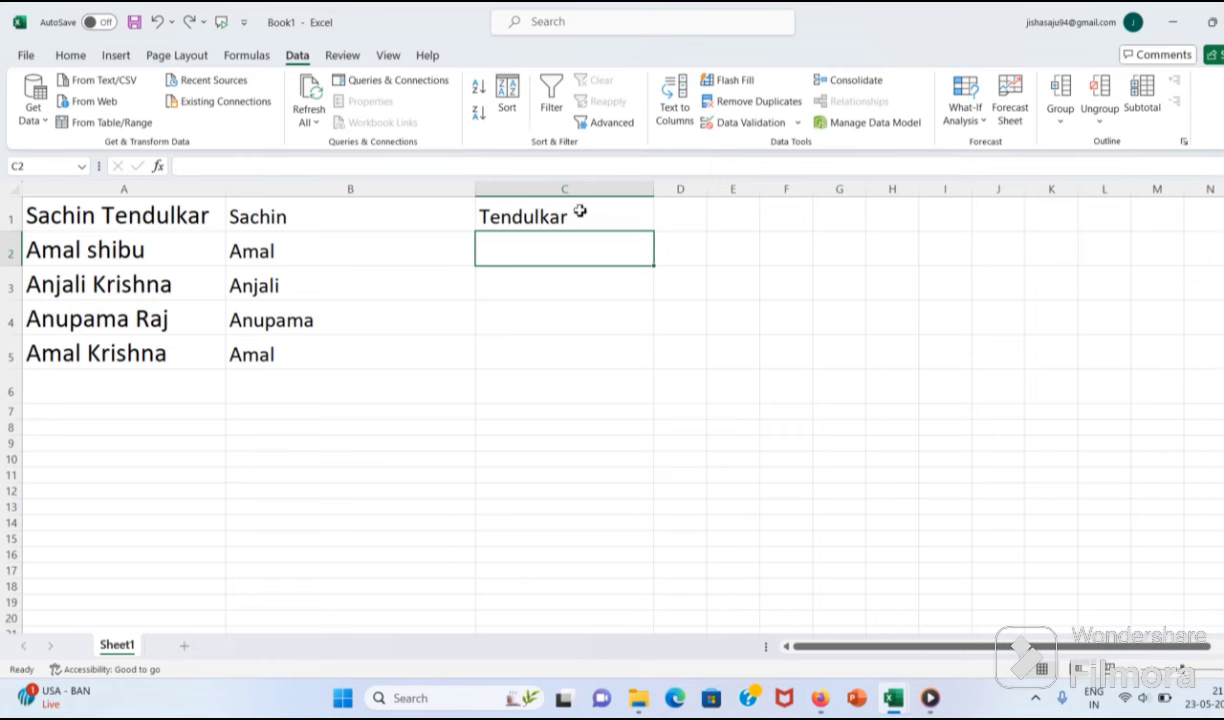
pyautogui.click(580, 212)
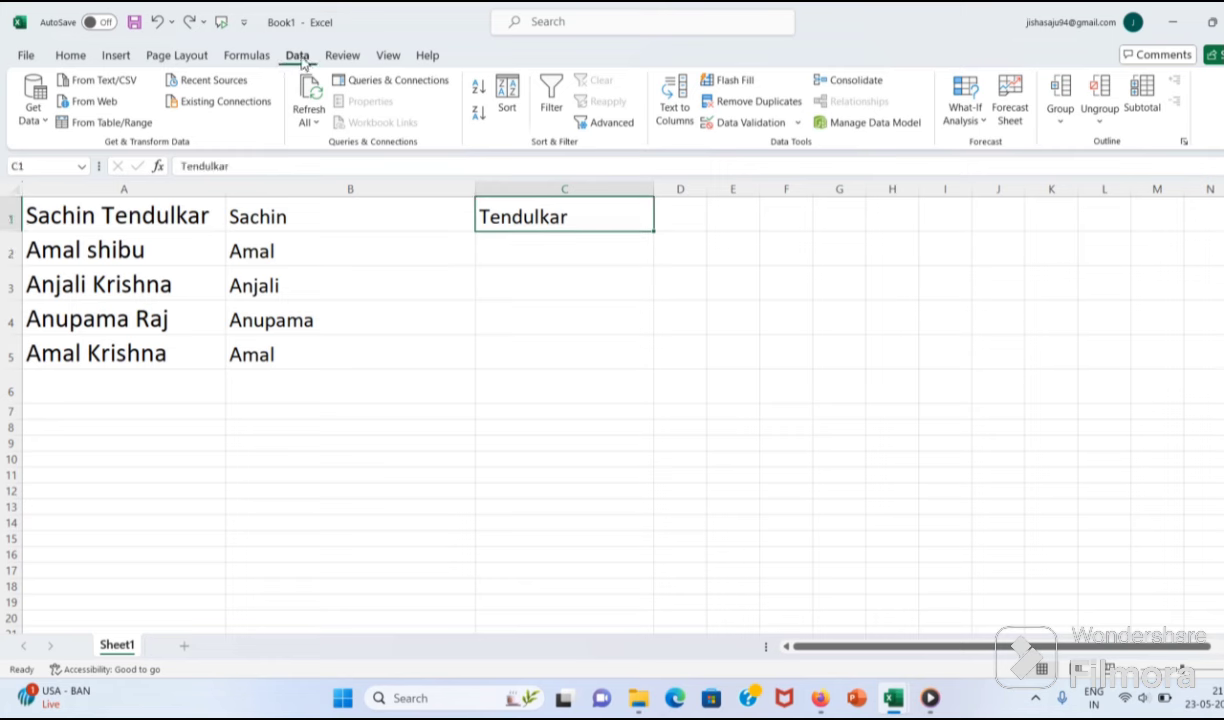
pyautogui.click(726, 80)
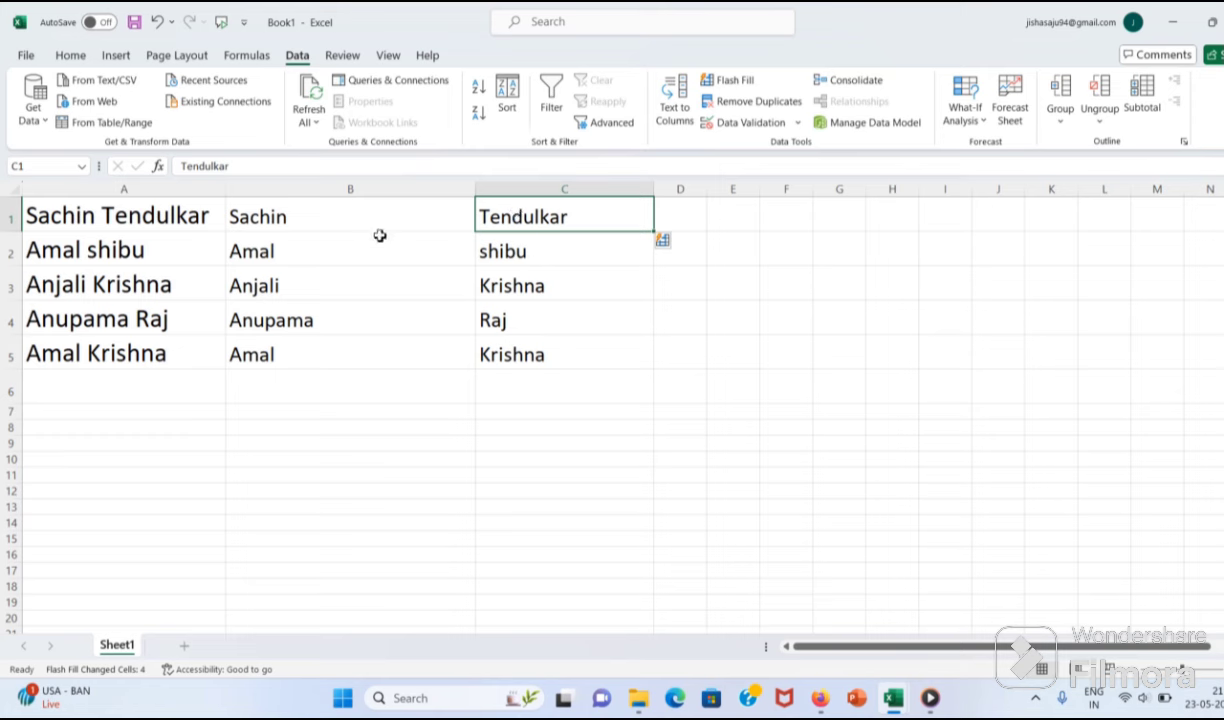
pyautogui.click(697, 216)
pyautogui.moveTo(707, 188); pyautogui.dragTo(915, 188)
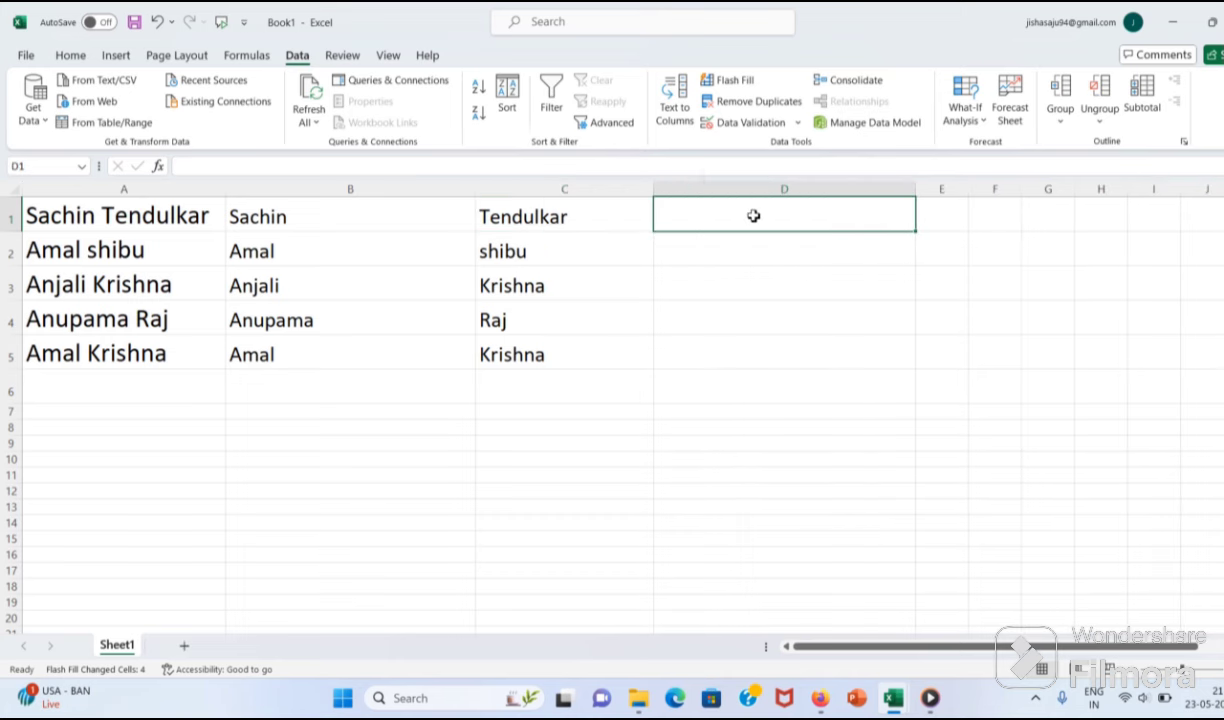
# Step: Enter 'Sachin T' in D1 and set D1:D5 to 20 pt text
pyautogui.write('Sachin')
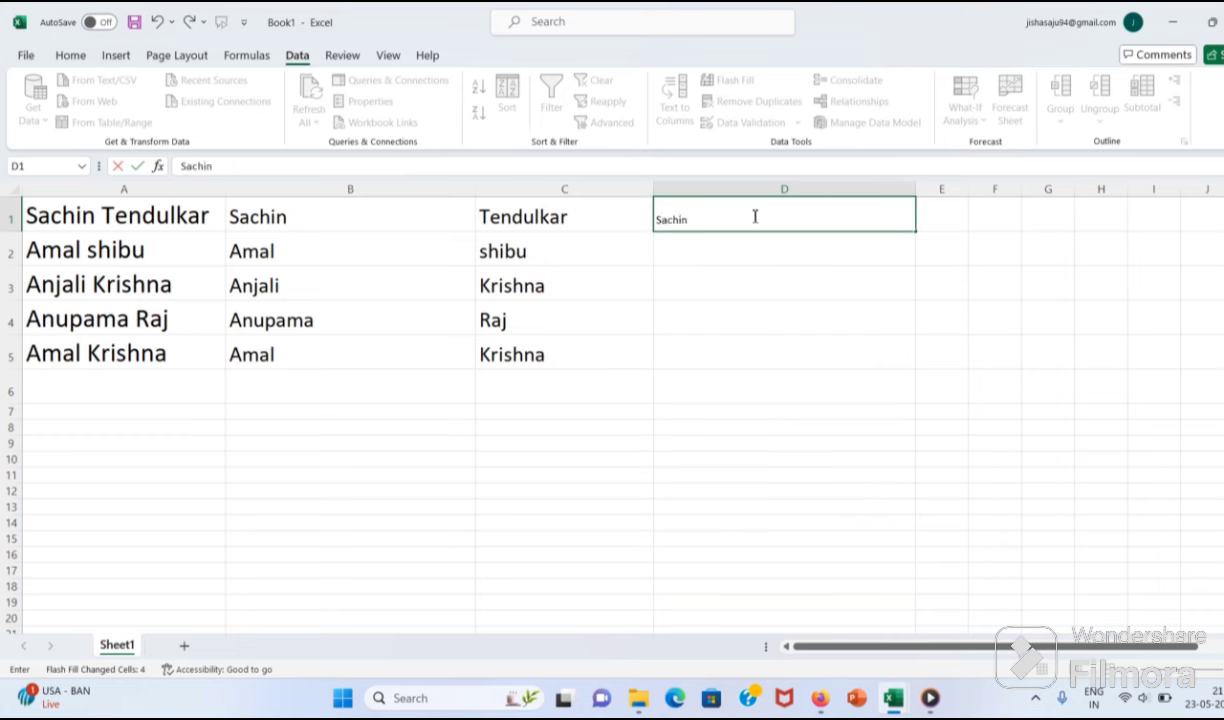
pyautogui.write(' T')
pyautogui.click(905, 360)
pyautogui.moveTo(915, 365); pyautogui.dragTo(828, 205)
pyautogui.click(70, 55)
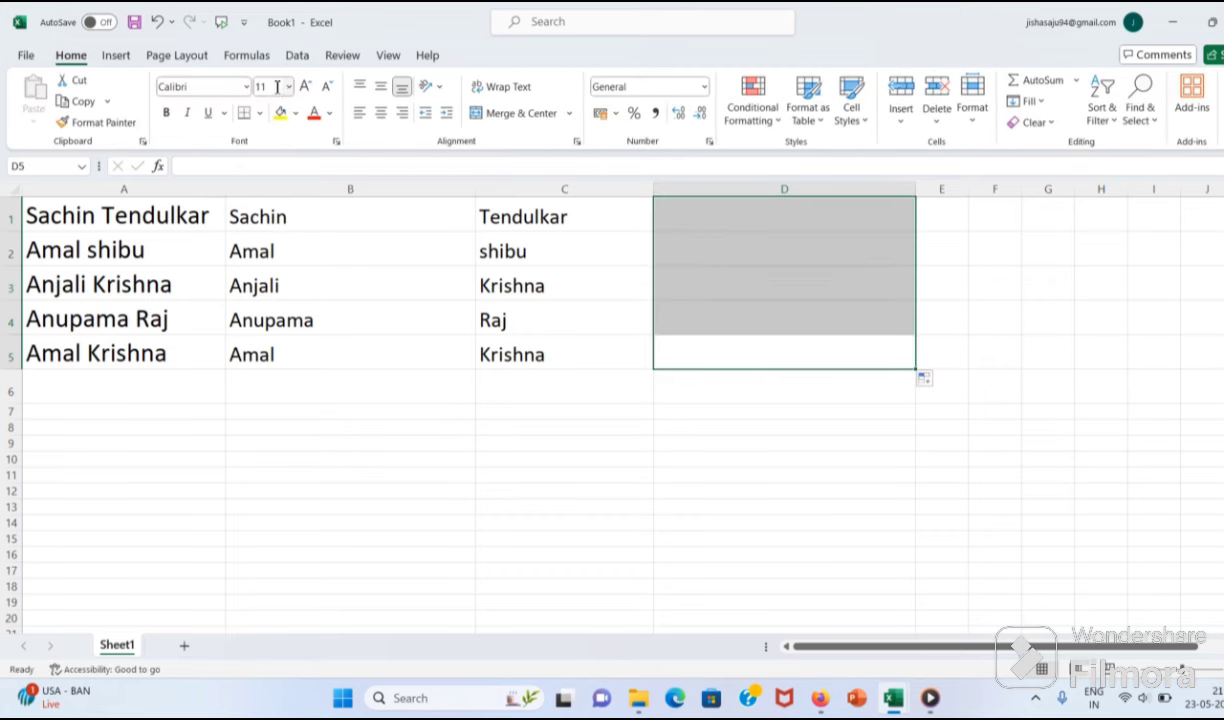
pyautogui.write('20')
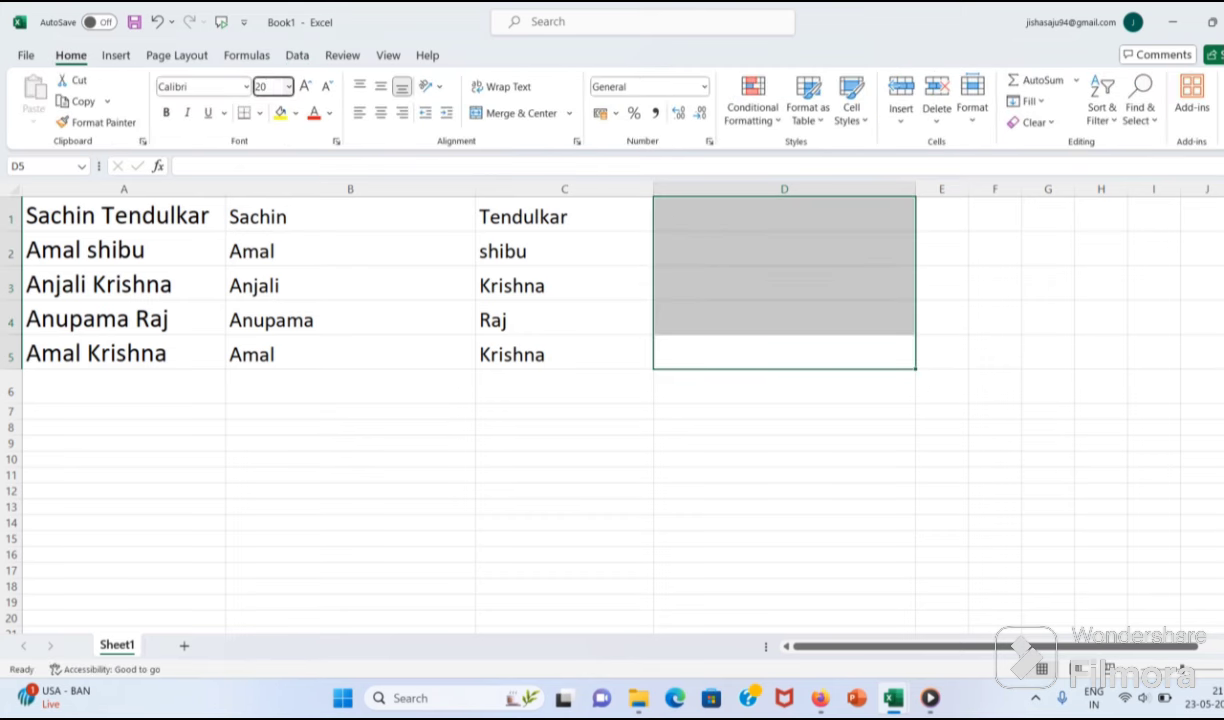
pyautogui.press('Return')
# Step: Re-enter 'Sachin T' in D1, Flash Fill D2:D5, then widen column E
pyautogui.click(780, 212)
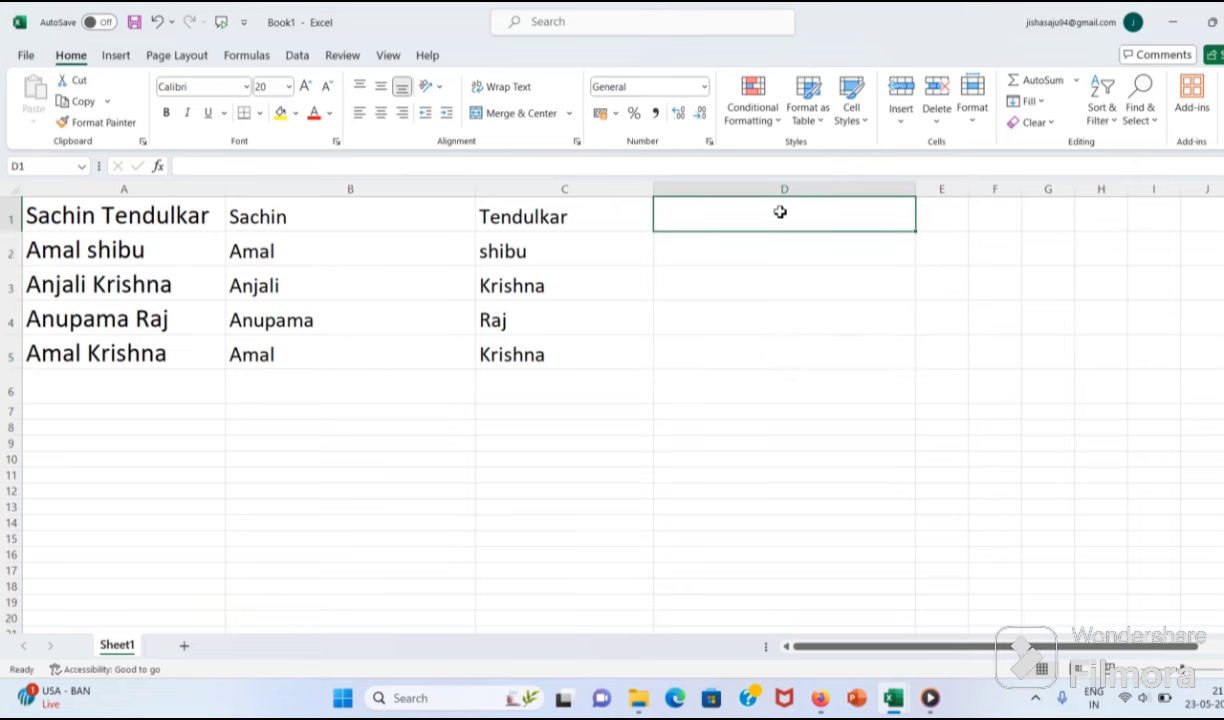
pyautogui.write('Sa')
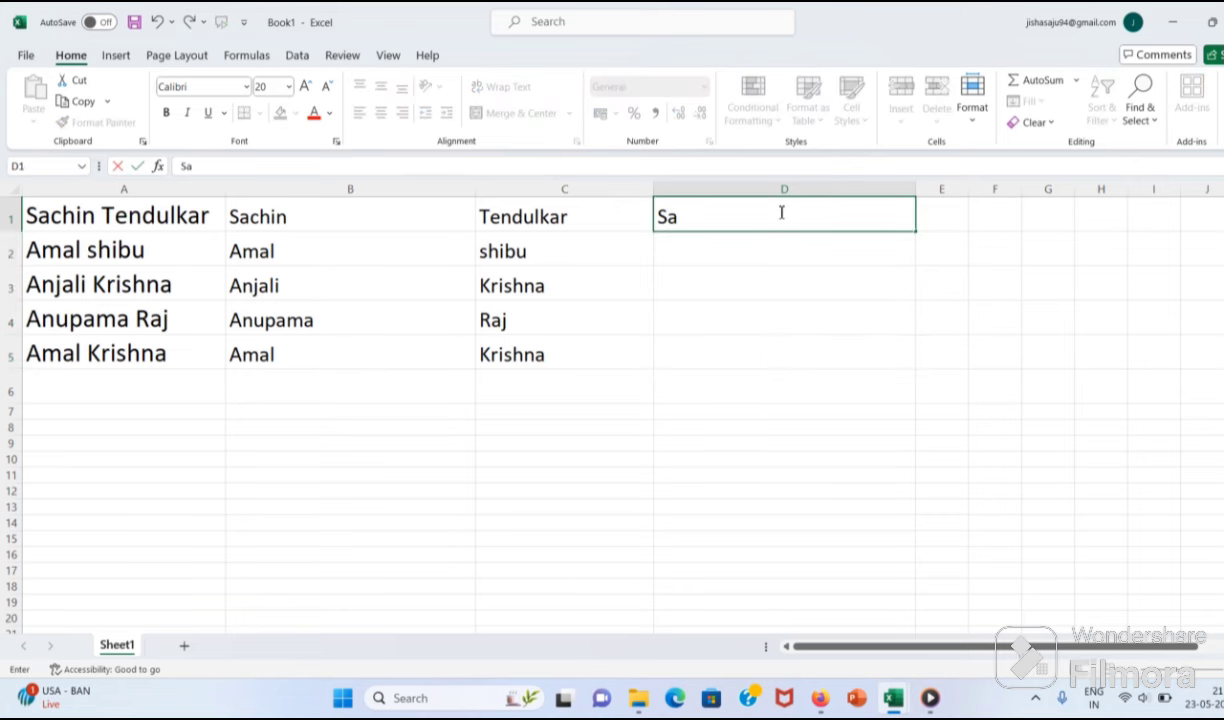
pyautogui.write('chin T')
pyautogui.click(725, 272)
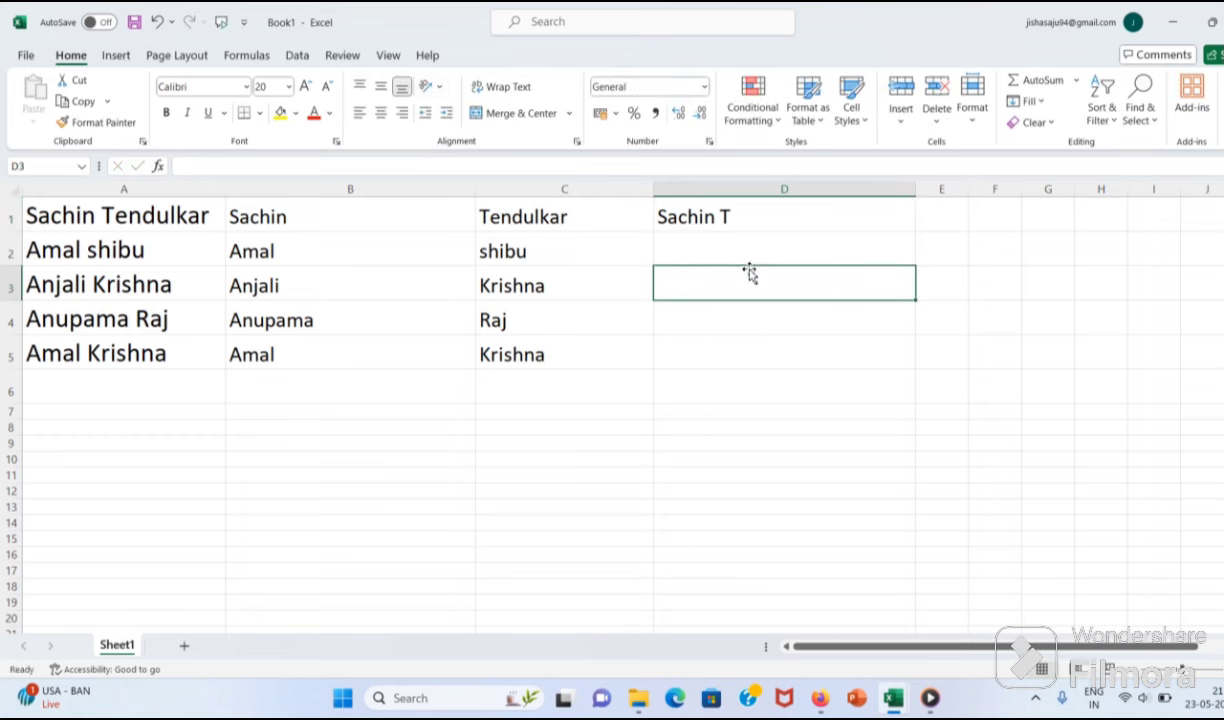
pyautogui.click(297, 55)
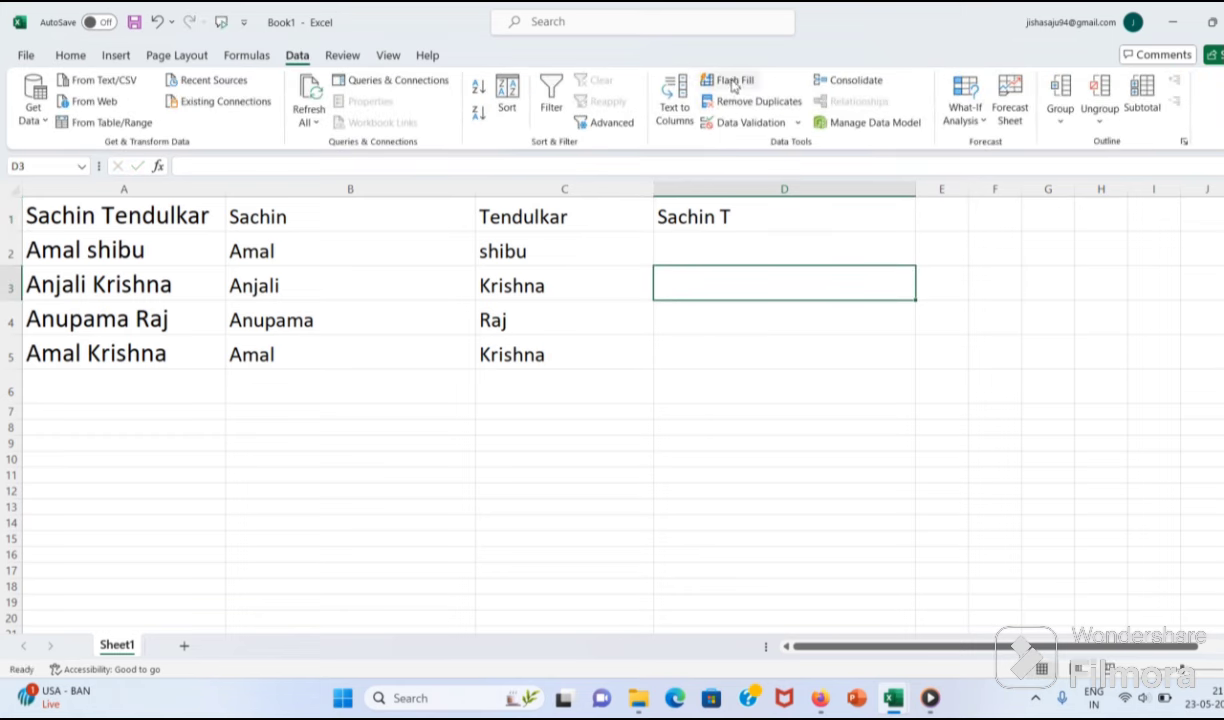
pyautogui.click(733, 81)
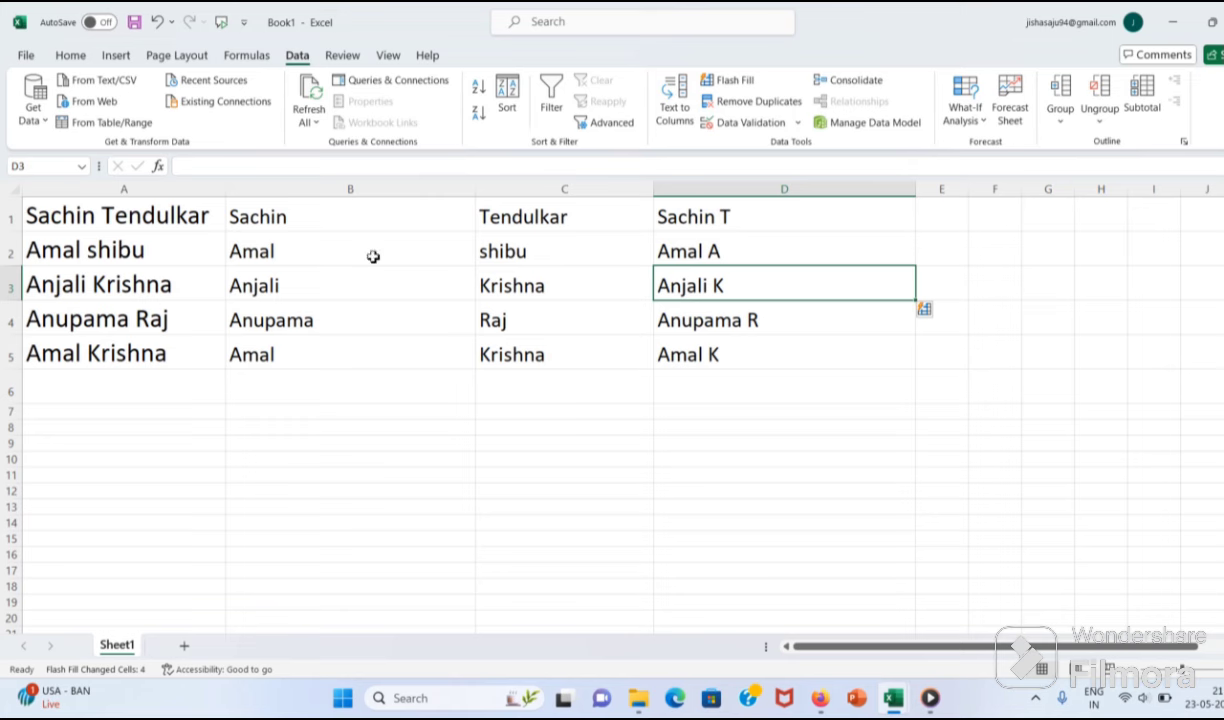
pyautogui.click(727, 256)
pyautogui.moveTo(968, 189); pyautogui.dragTo(1158, 195)
pyautogui.click(942, 221)
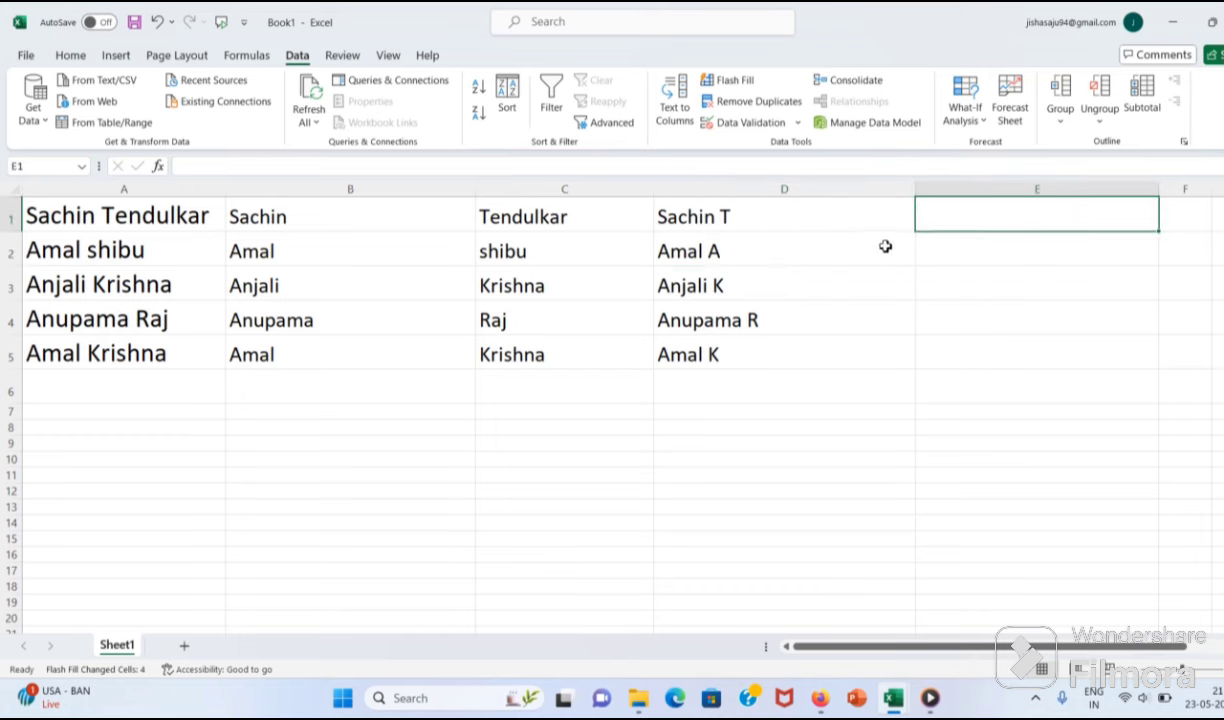
# Step: Enter 'Tendulkar S' in E1 and Flash Fill E2:E5 with surname plus first initial
pyautogui.write('Te')
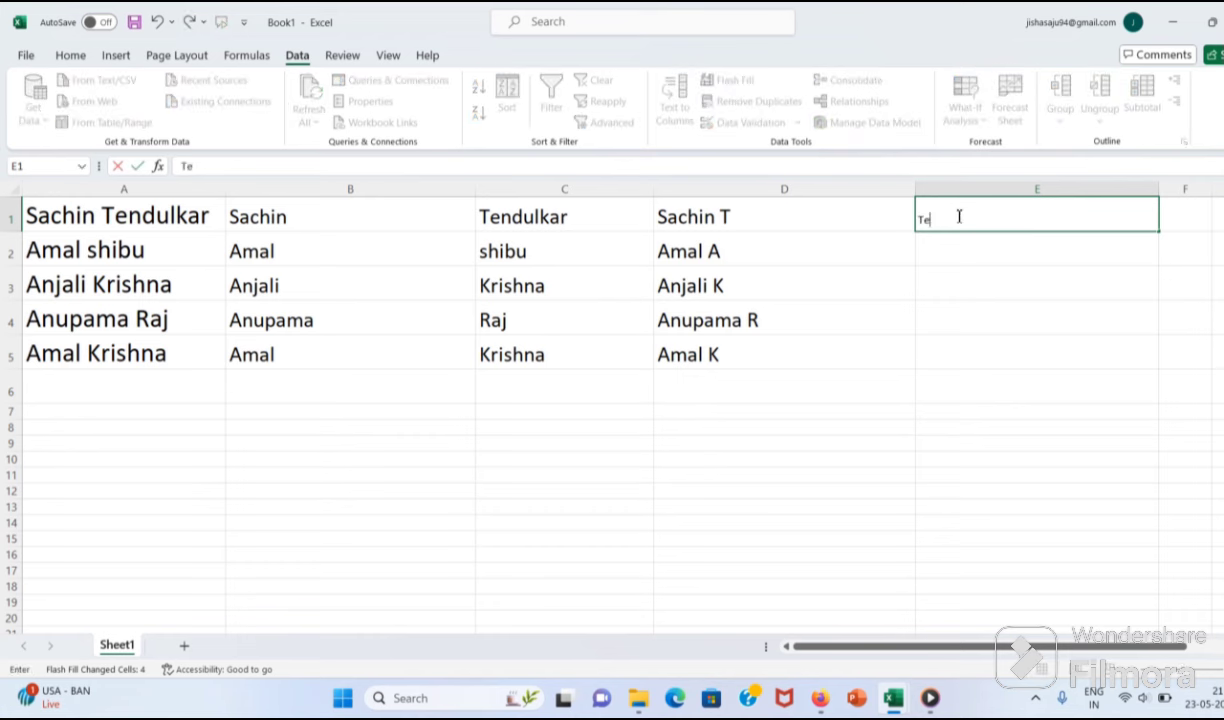
pyautogui.write('ndulkar SW')
pyautogui.press('BackSpace')
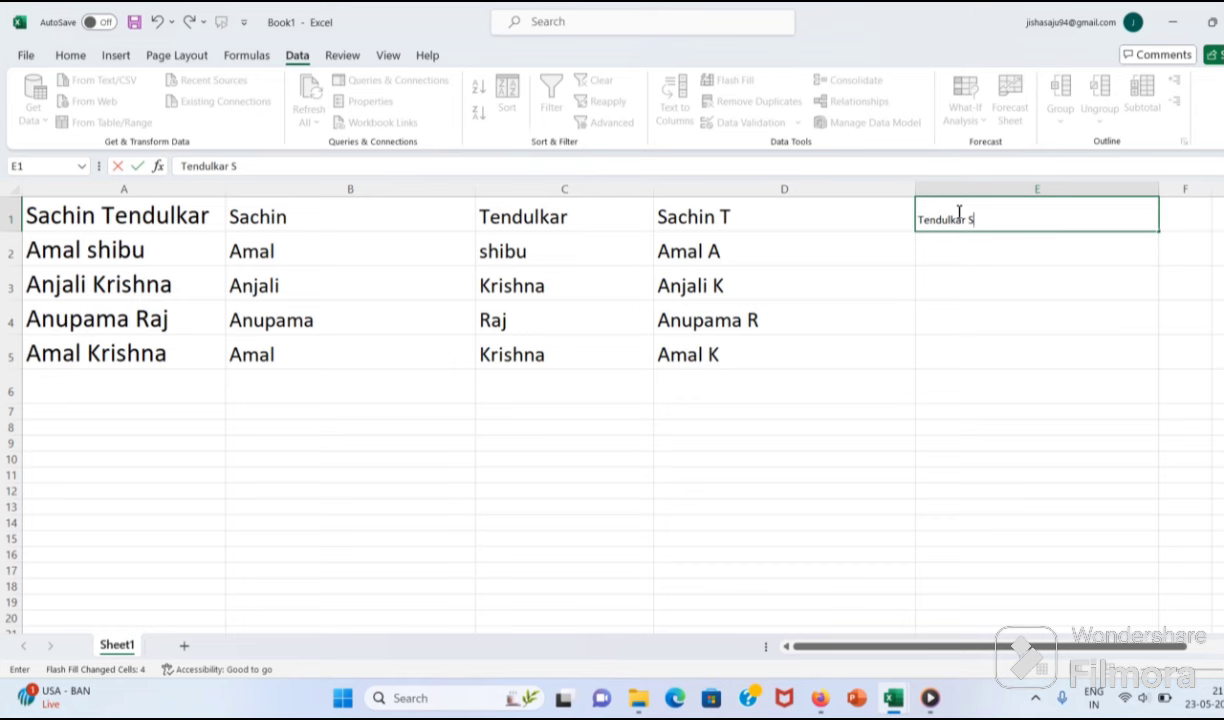
pyautogui.click(960, 283)
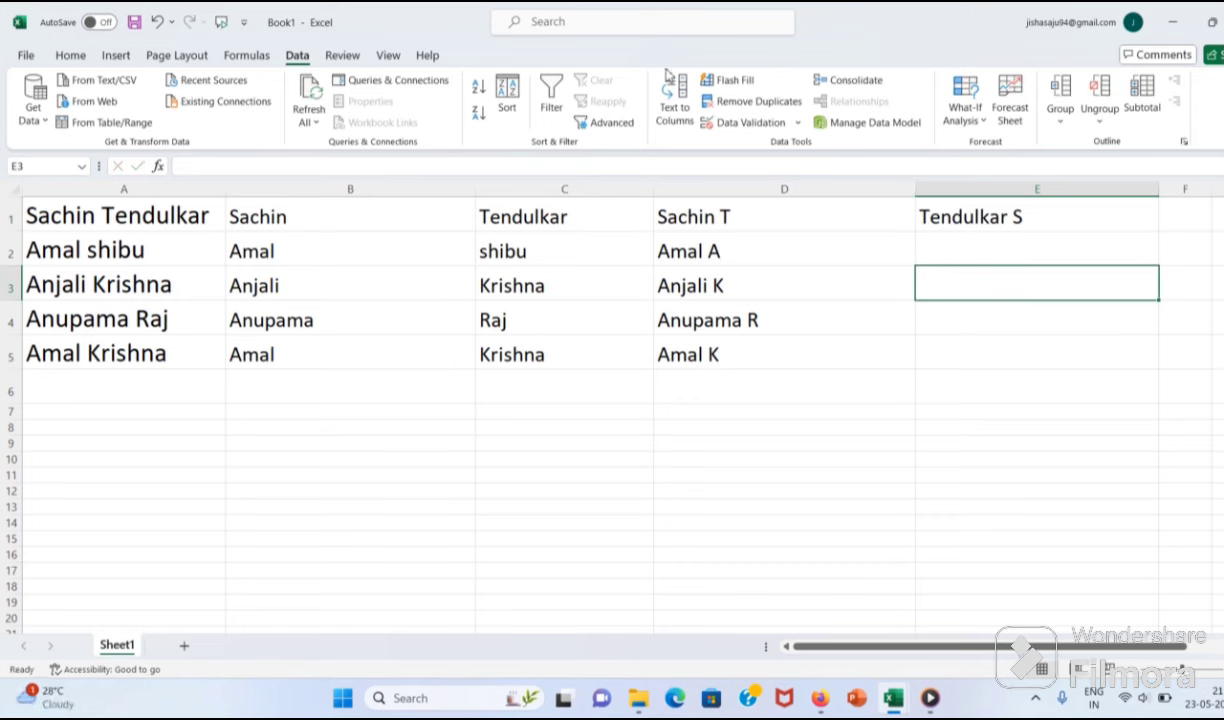
pyautogui.click(727, 80)
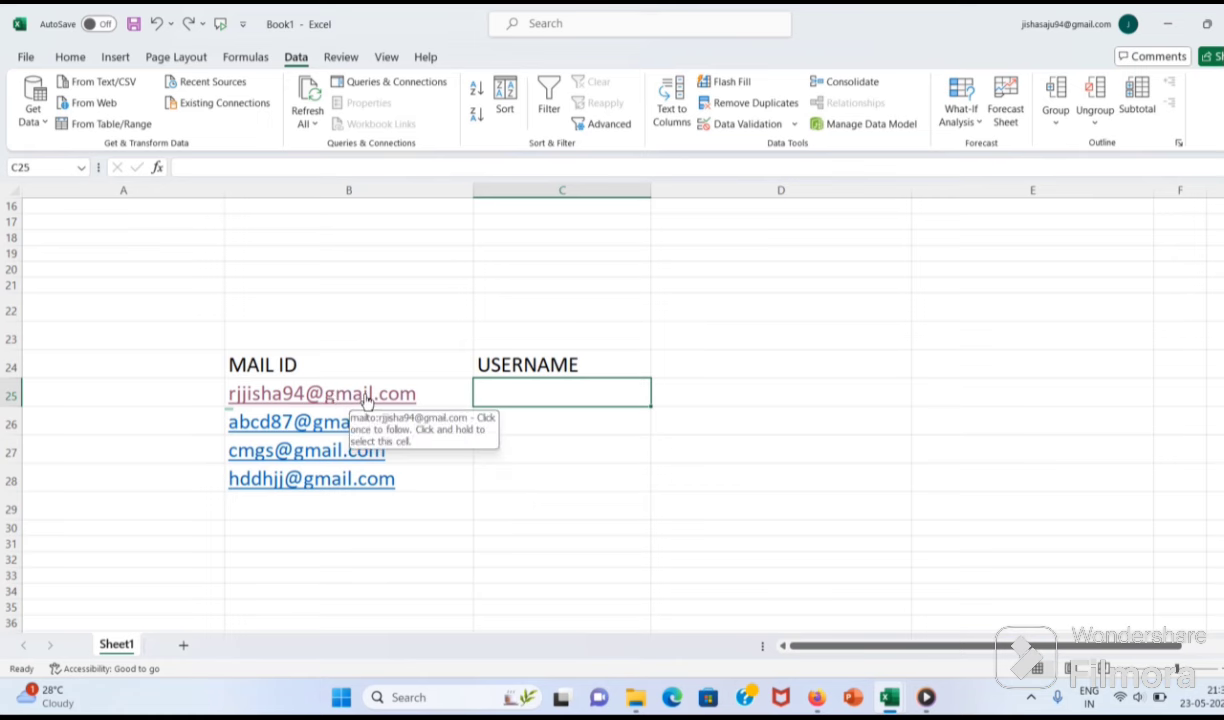
pyautogui.click(278, 396)
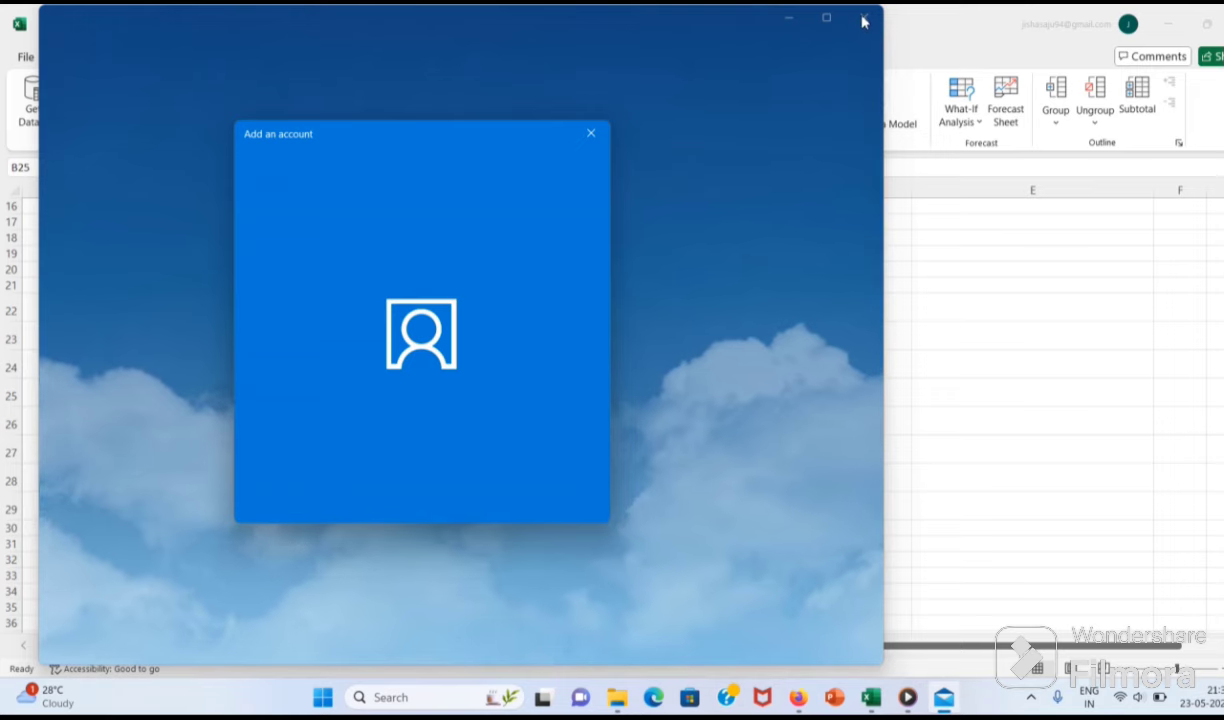
pyautogui.click(604, 138)
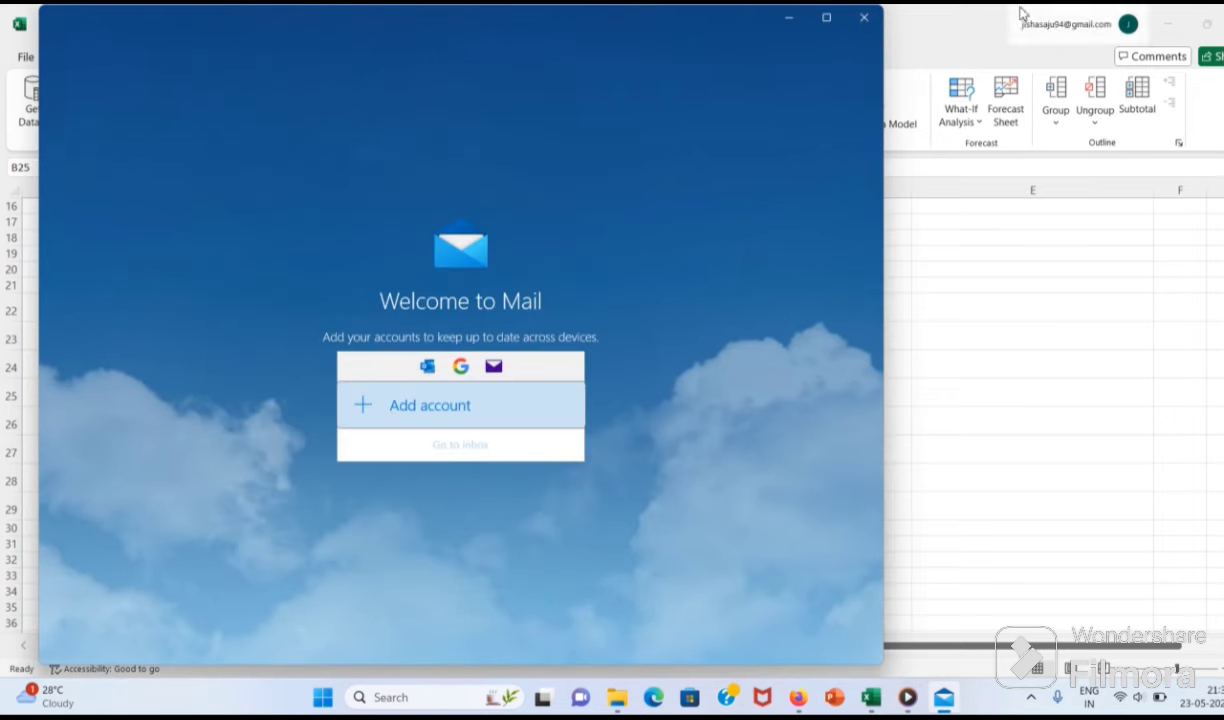
pyautogui.click(864, 17)
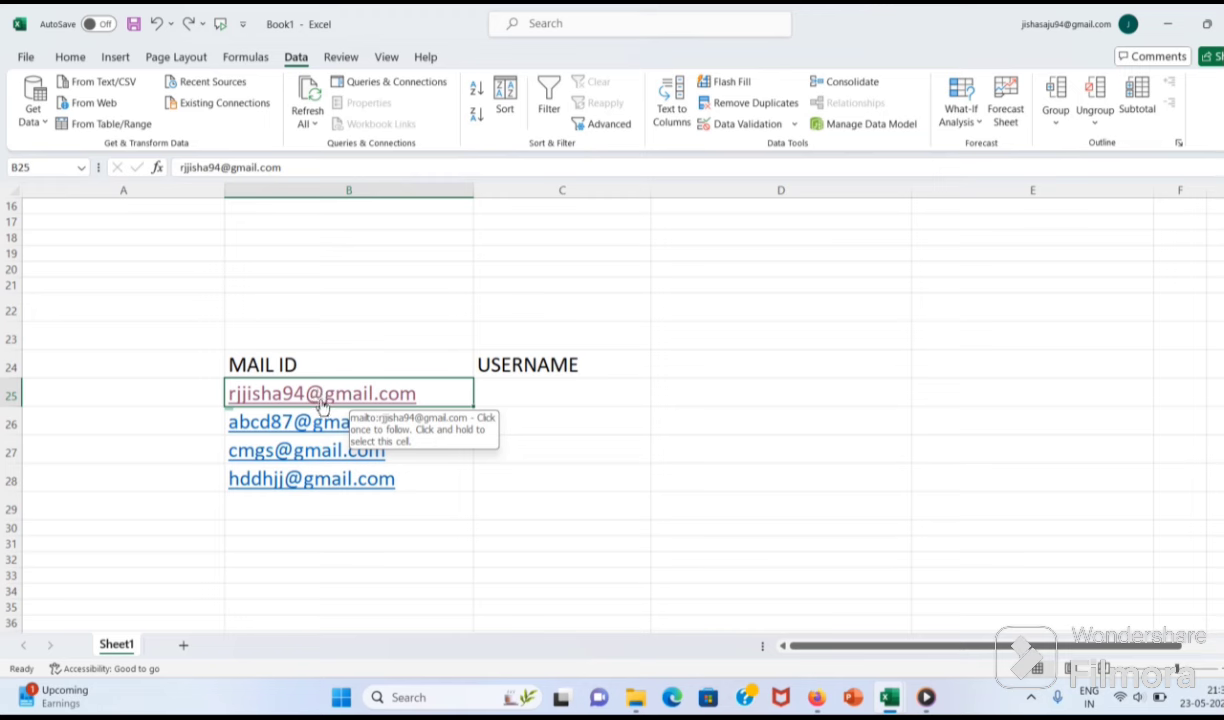
pyautogui.click(572, 364)
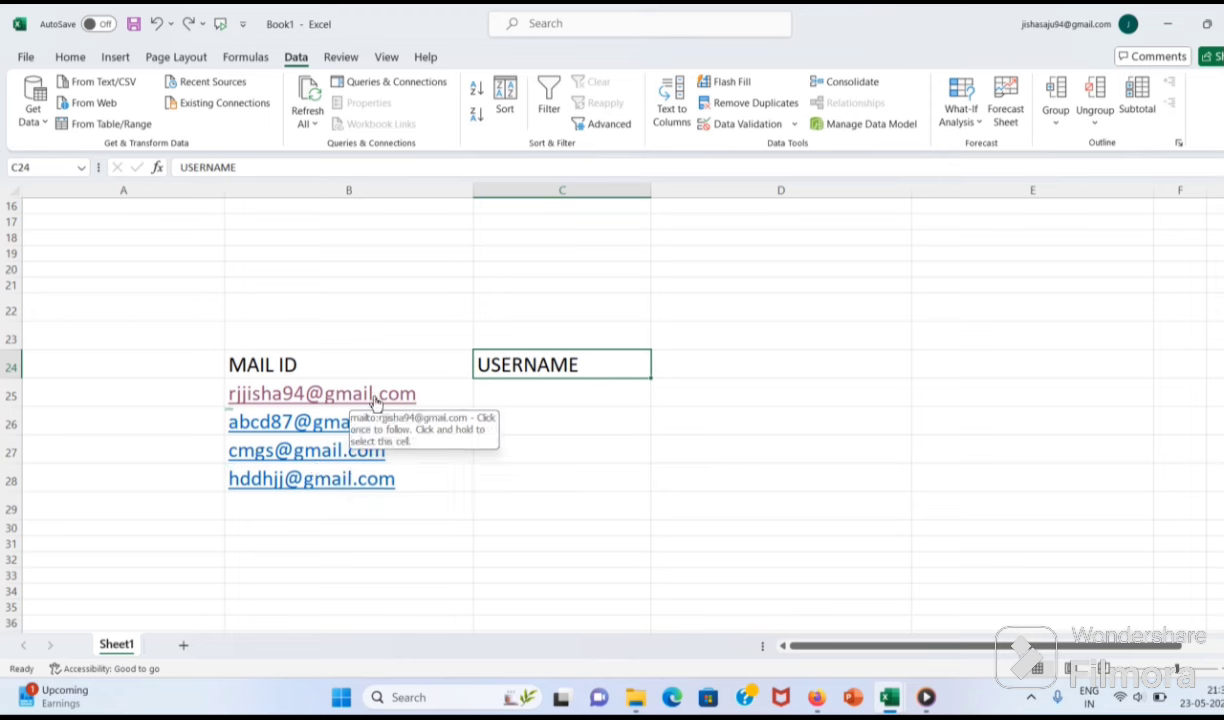
pyautogui.click(508, 398)
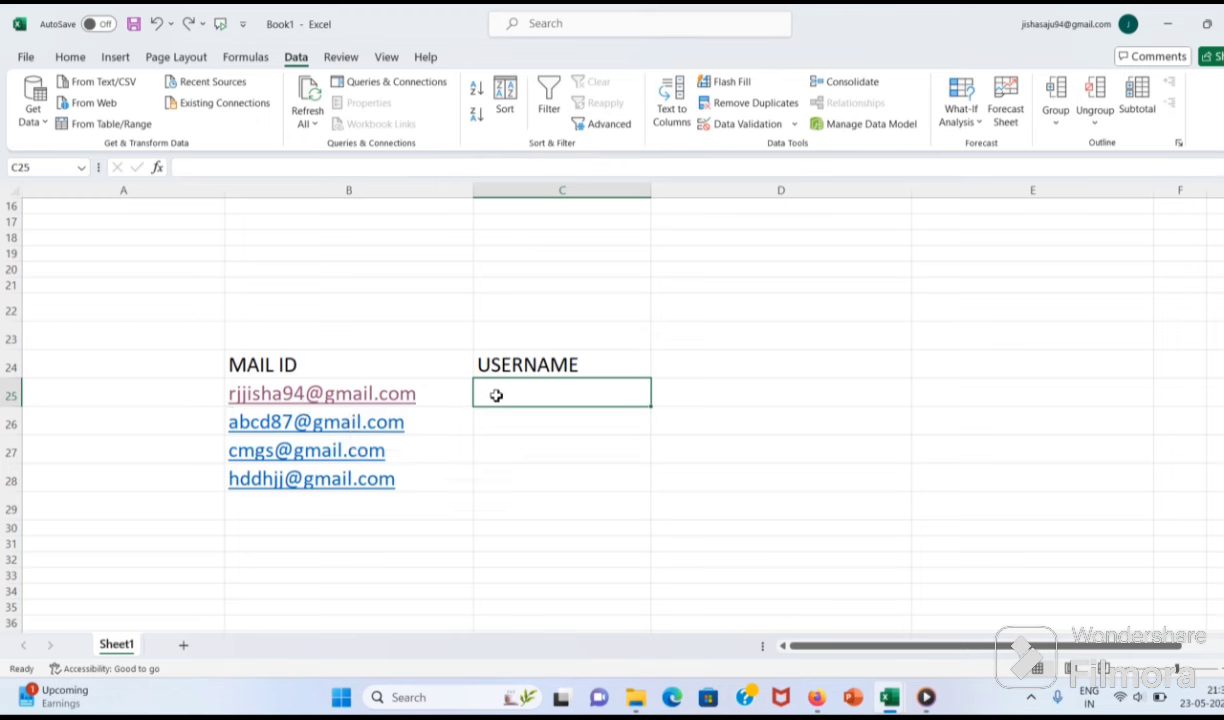
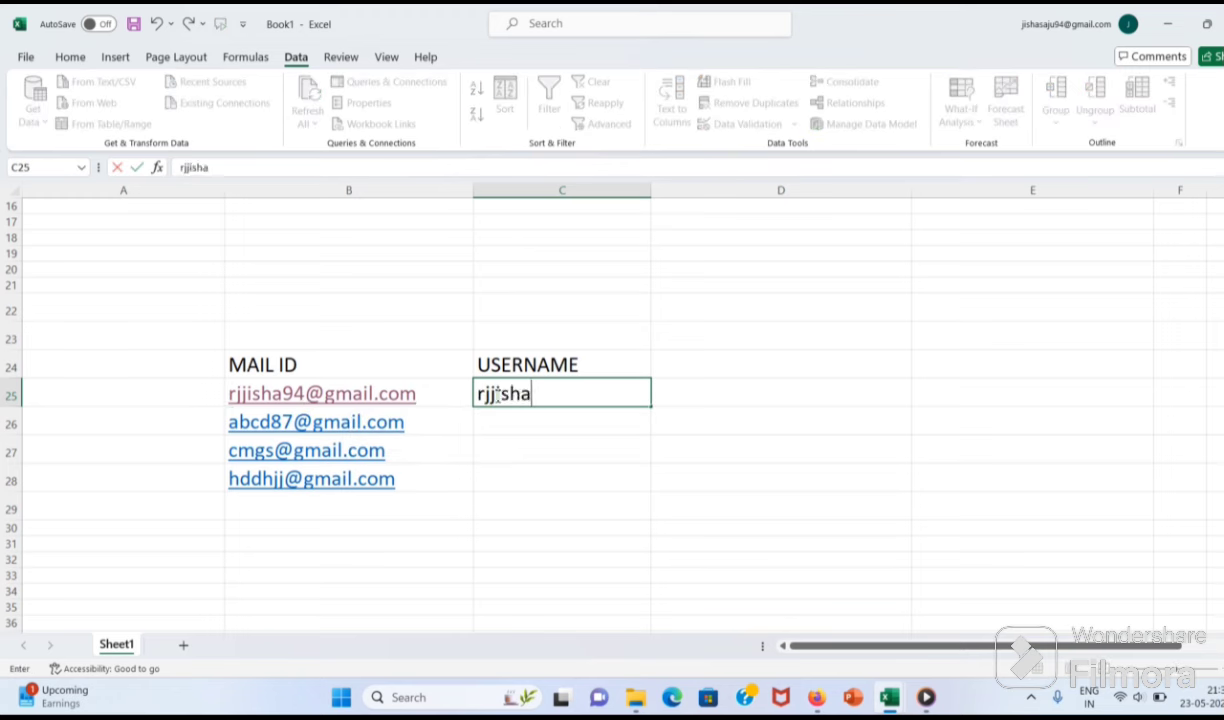
# Step: Type the first address's username, the part before @, into C25 as the example
pyautogui.click(712, 398)
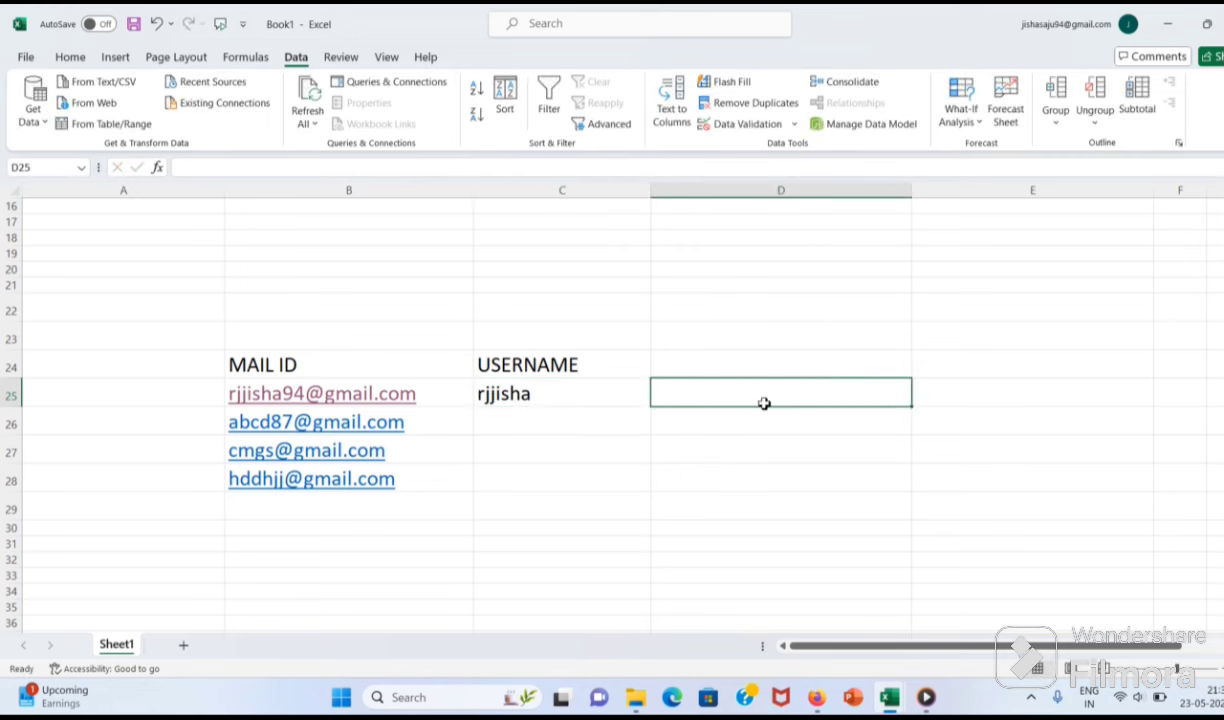
pyautogui.click(506, 430)
pyautogui.click(452, 391)
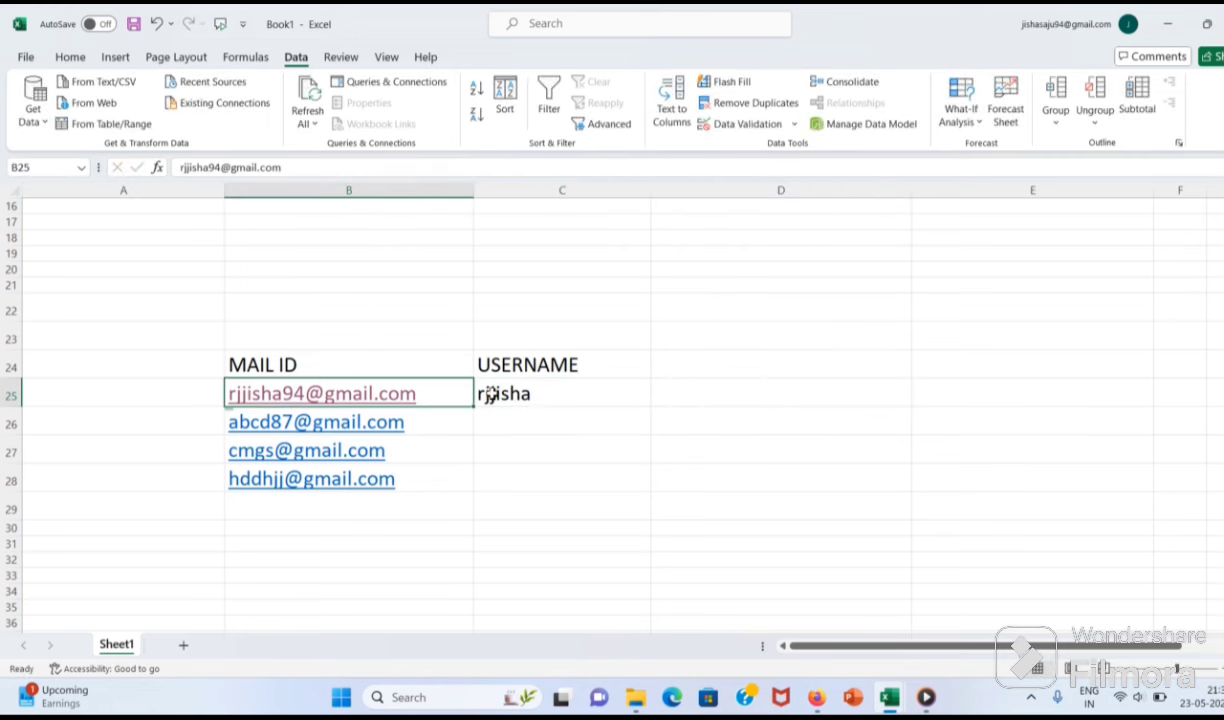
pyautogui.click(630, 399)
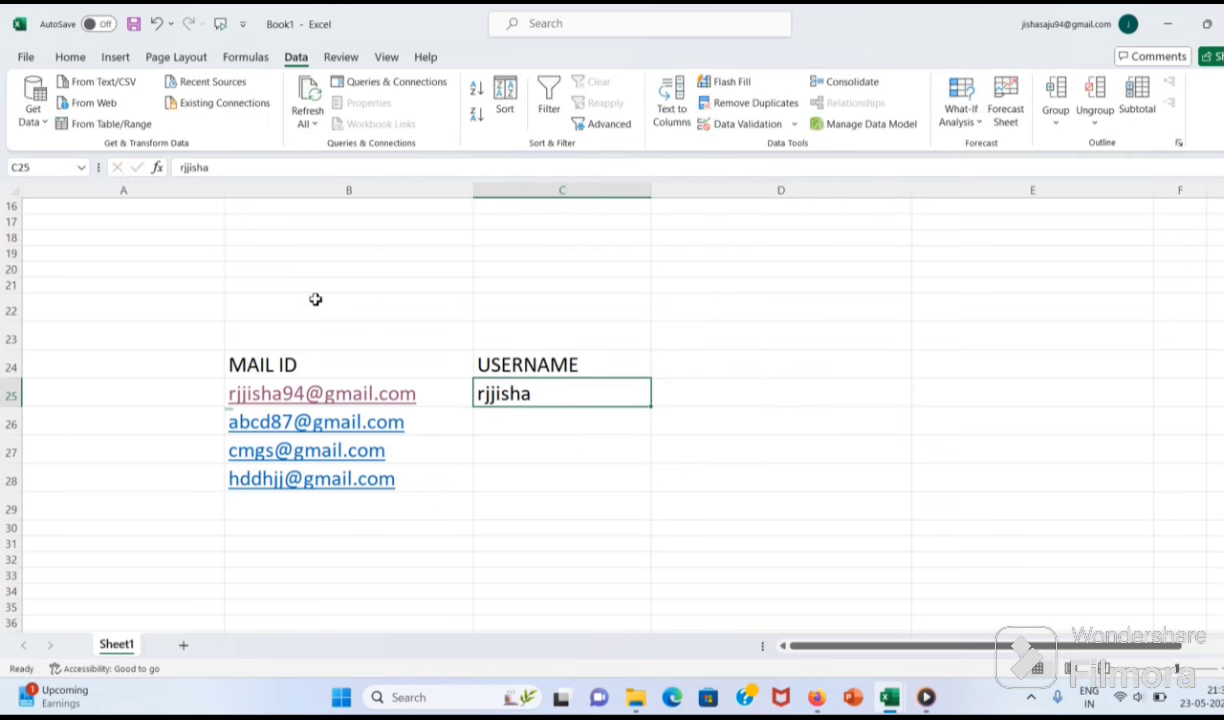
pyautogui.doubleClick(543, 395)
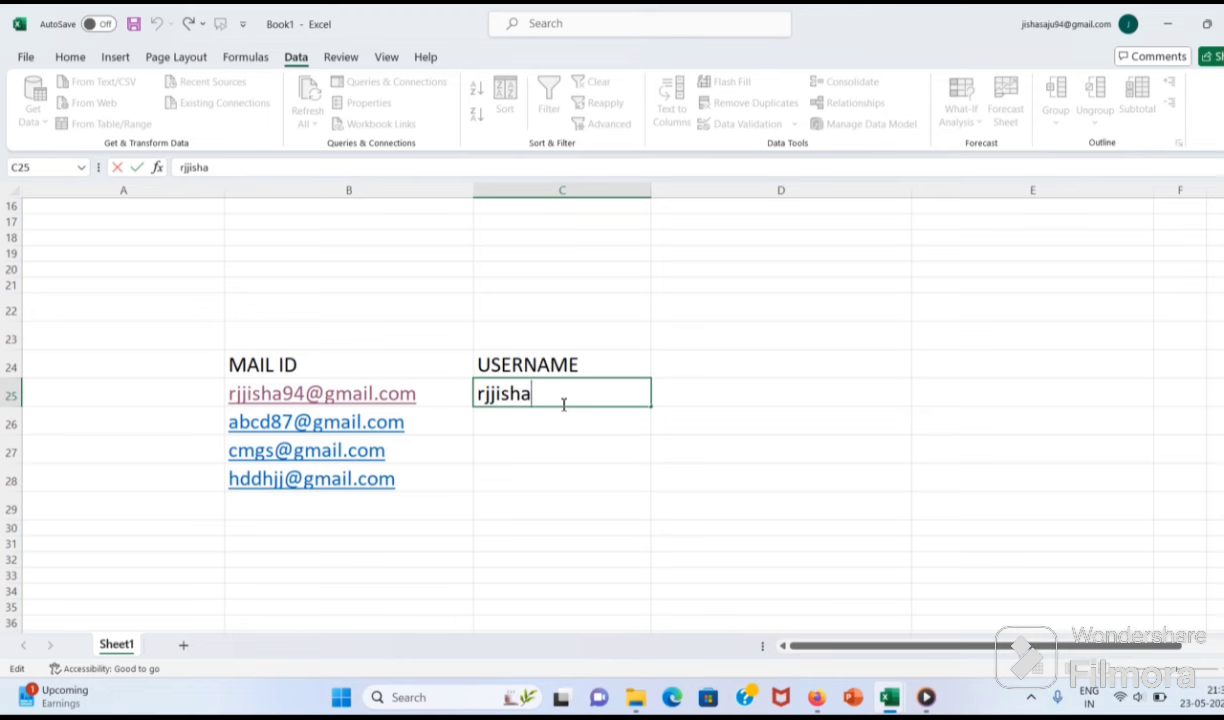
pyautogui.click(384, 362)
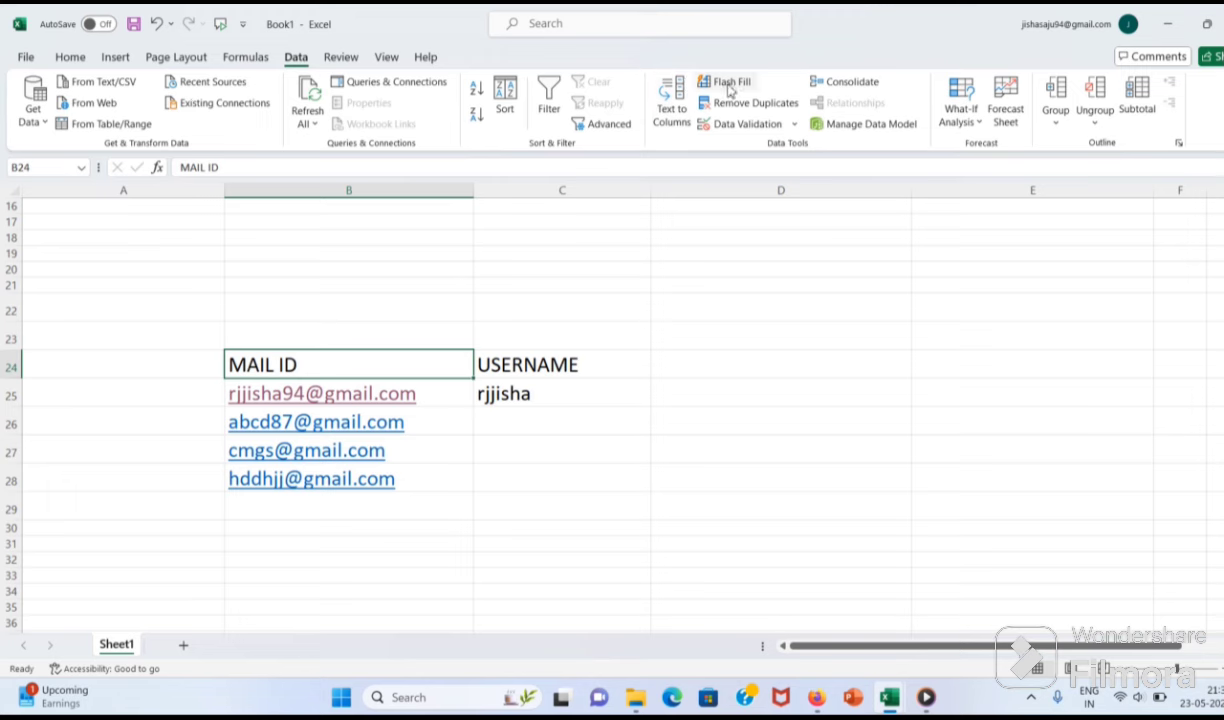
# Step: Flash Fill usernames into C26:C28, dismissing the no-pattern warning and retrying from C25
pyautogui.click(702, 84)
pyautogui.click(639, 399)
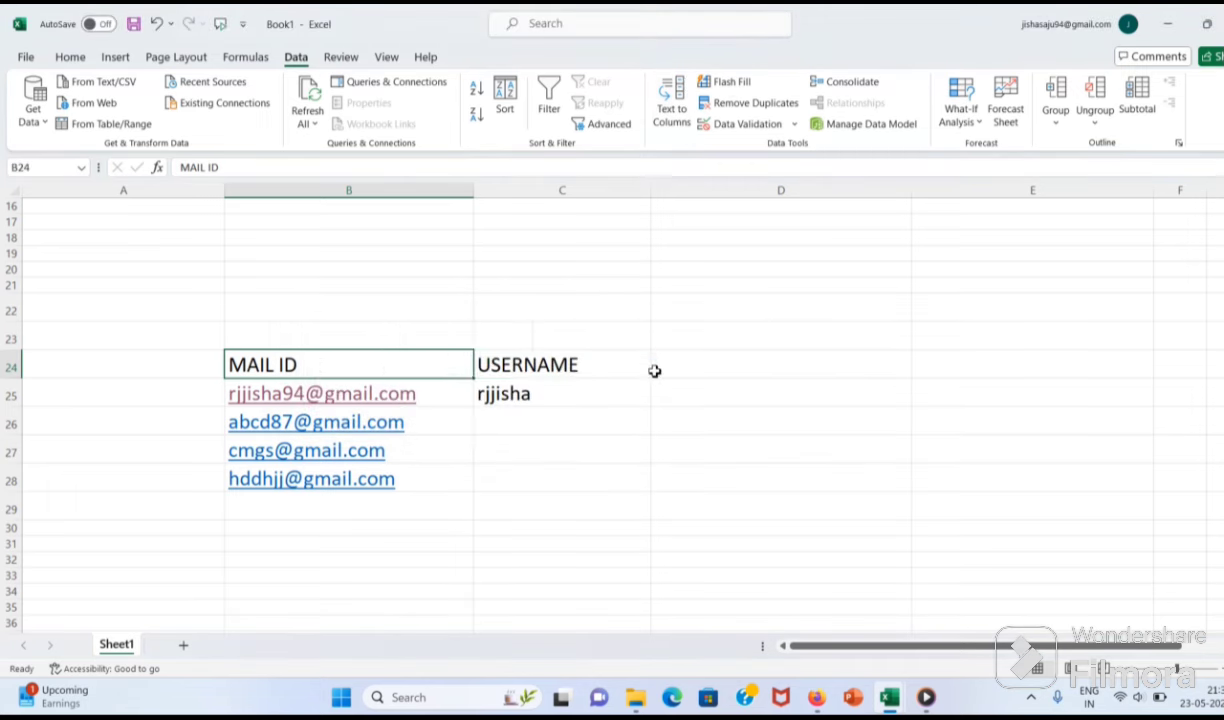
pyautogui.click(620, 356)
pyautogui.click(532, 394)
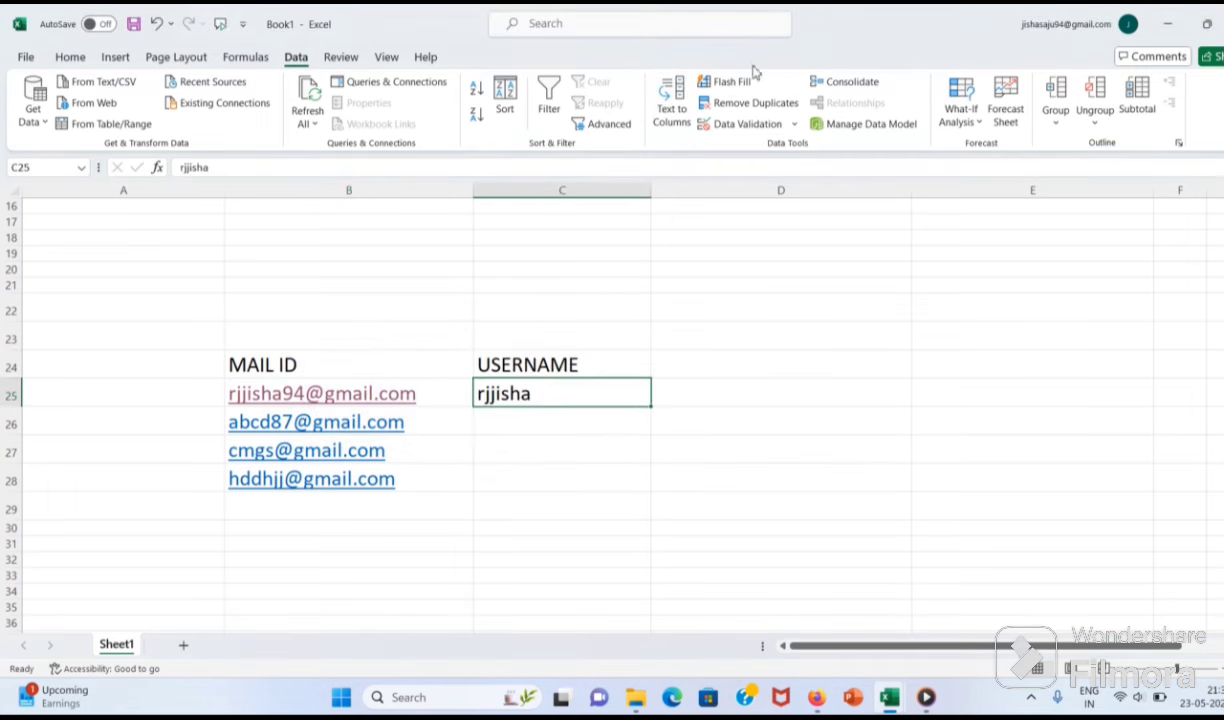
pyautogui.click(722, 82)
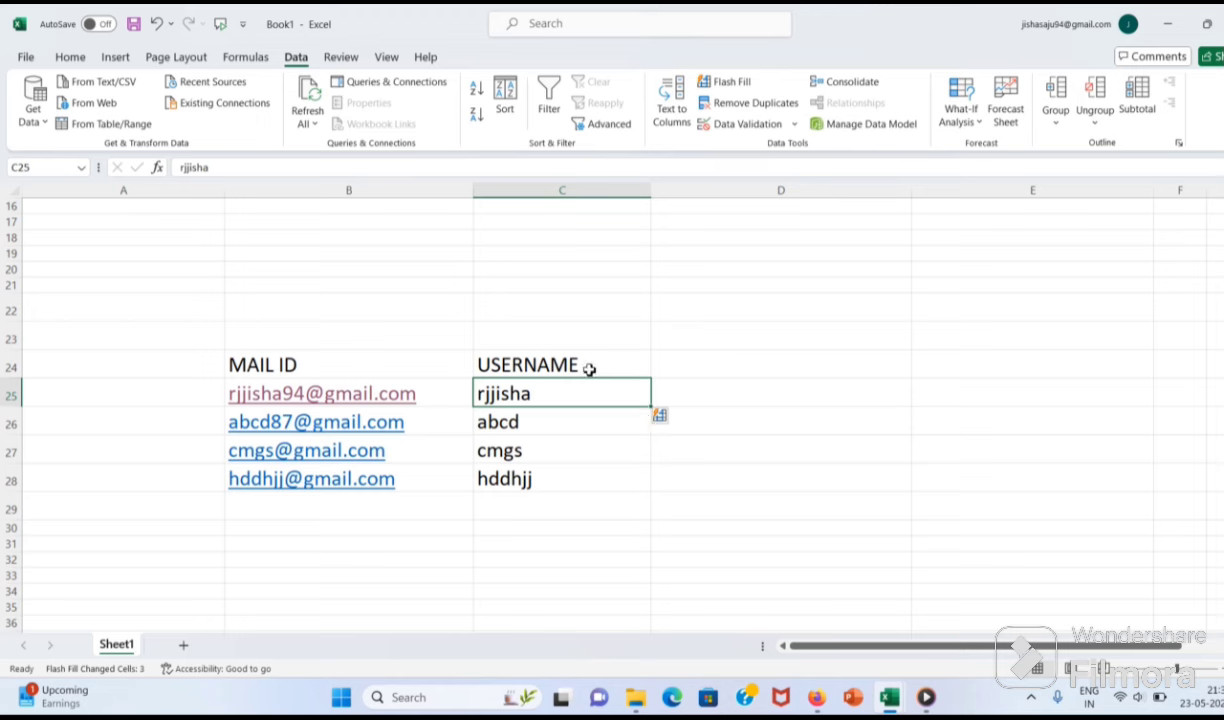